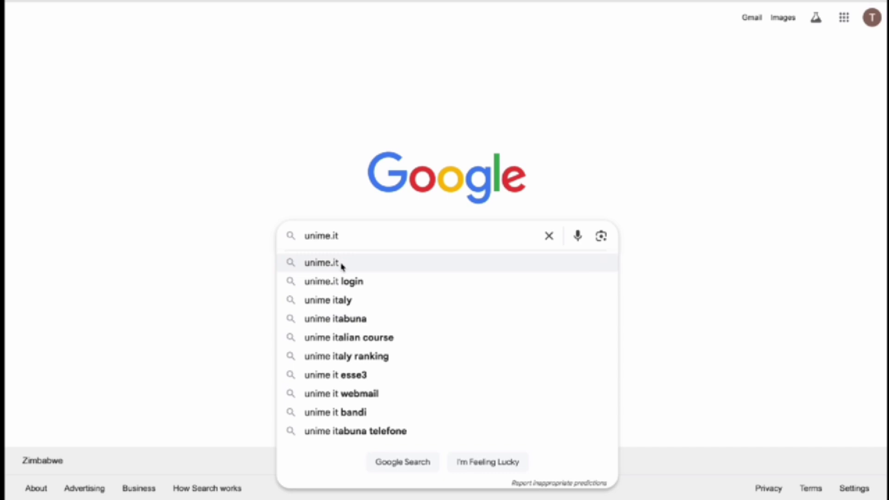
Pick the unime.it search suggestion and open the University of Messina website.
{"action": "left_click", "coordinate": [342, 267]}
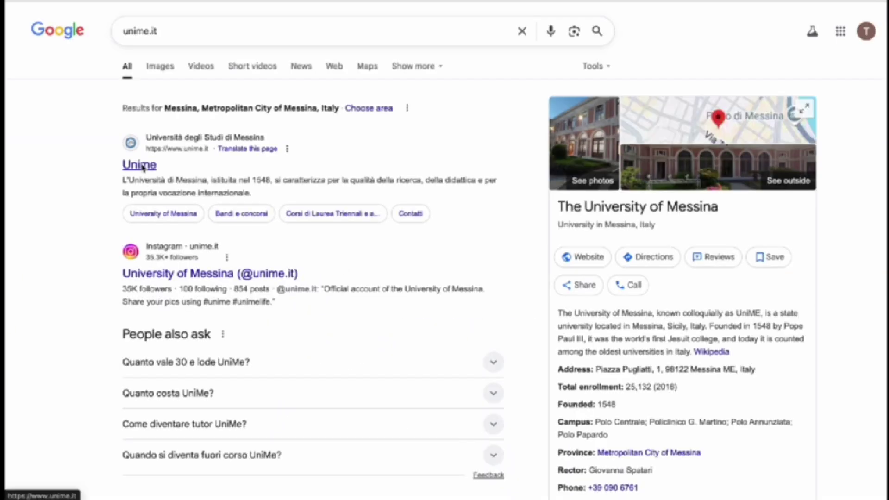
{"action": "left_click", "coordinate": [141, 166]}
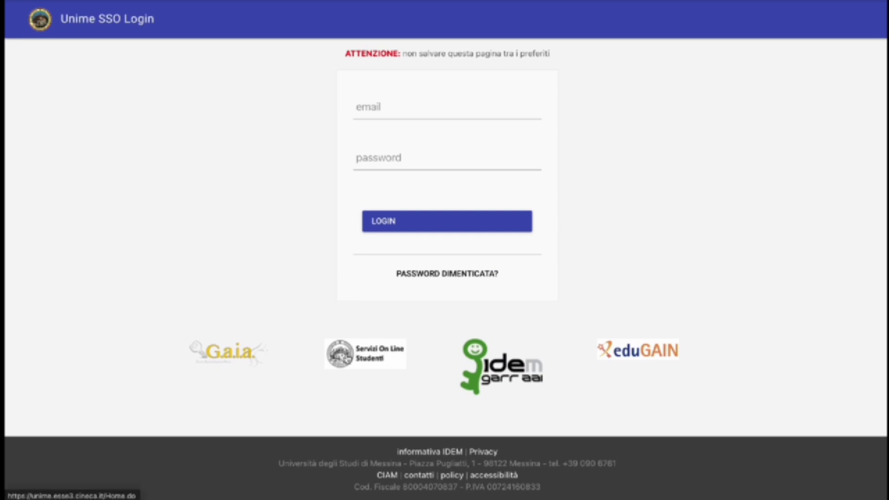
Open the ESSE3 web services portal, switch it to English, and open Registration.
{"action": "left_click", "coordinate": [347, 357]}
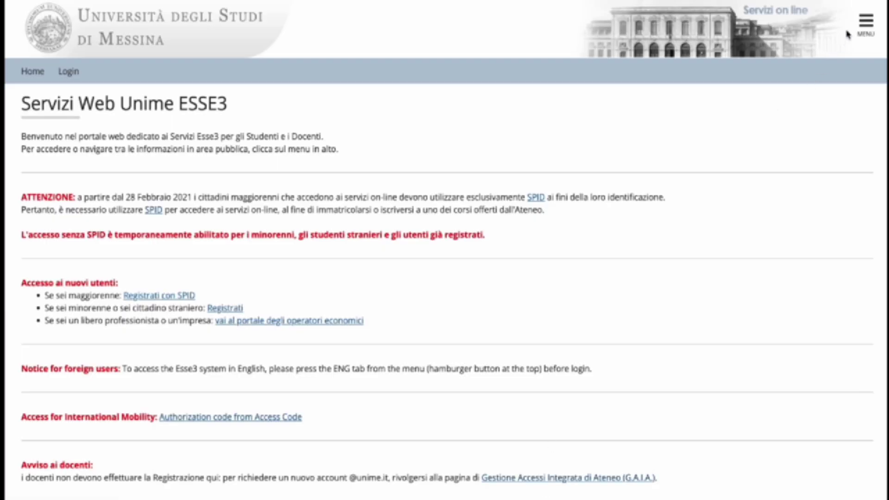
{"action": "left_click", "coordinate": [866, 24]}
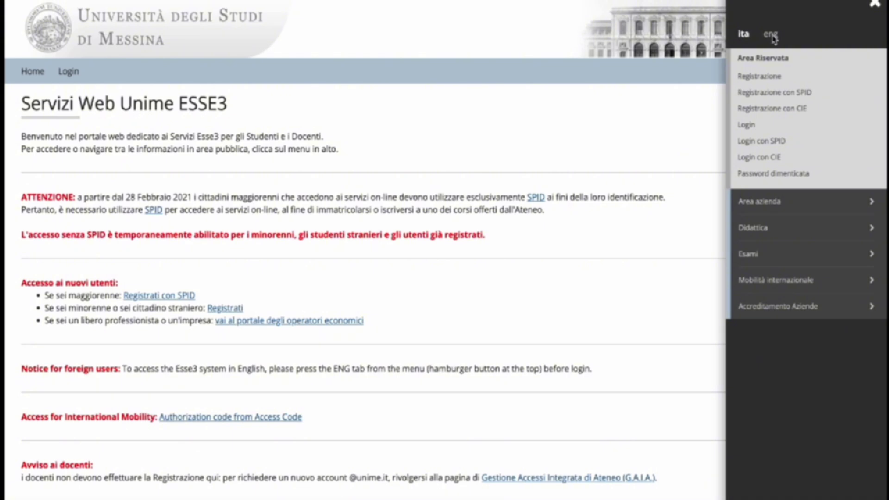
{"action": "left_click", "coordinate": [772, 36]}
{"action": "left_click", "coordinate": [864, 24]}
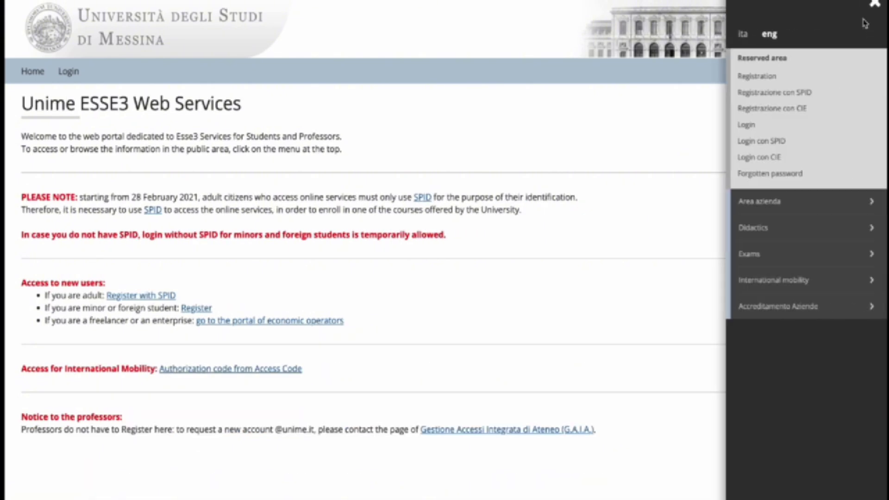
{"action": "left_click", "coordinate": [759, 77]}
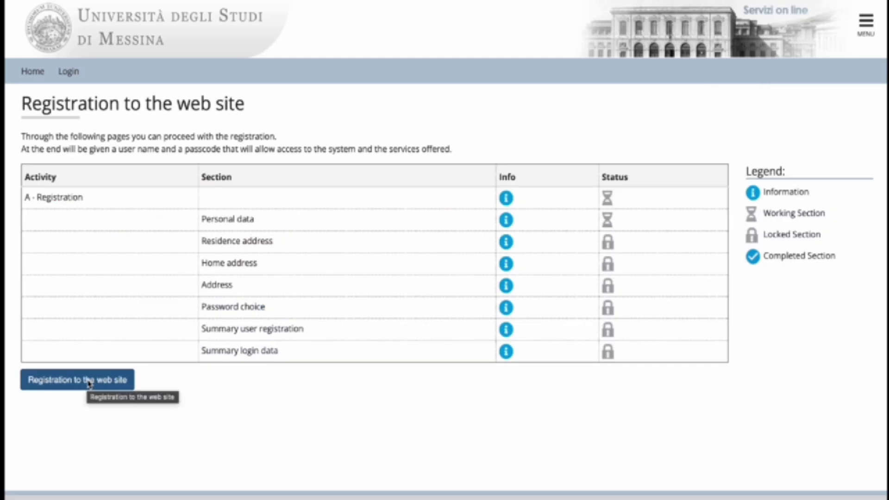
Fill in and submit the personal data form of the web registration.
{"action": "left_click", "coordinate": [89, 383]}
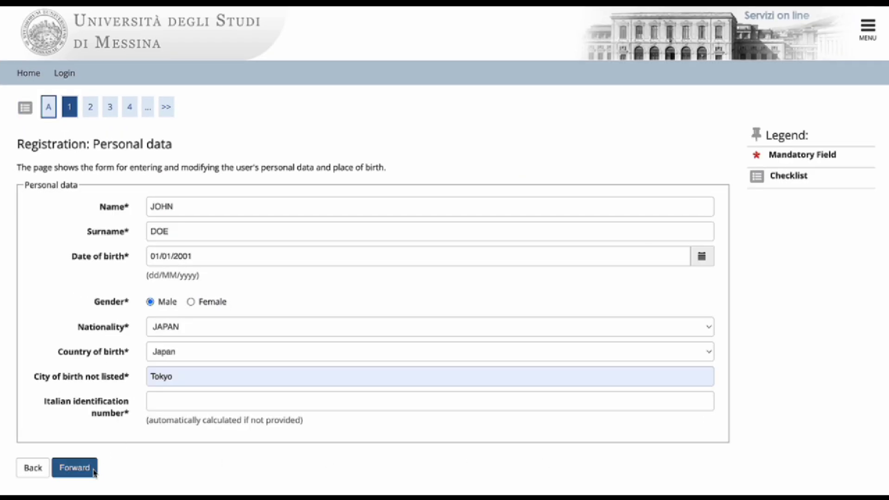
{"action": "left_click", "coordinate": [97, 471]}
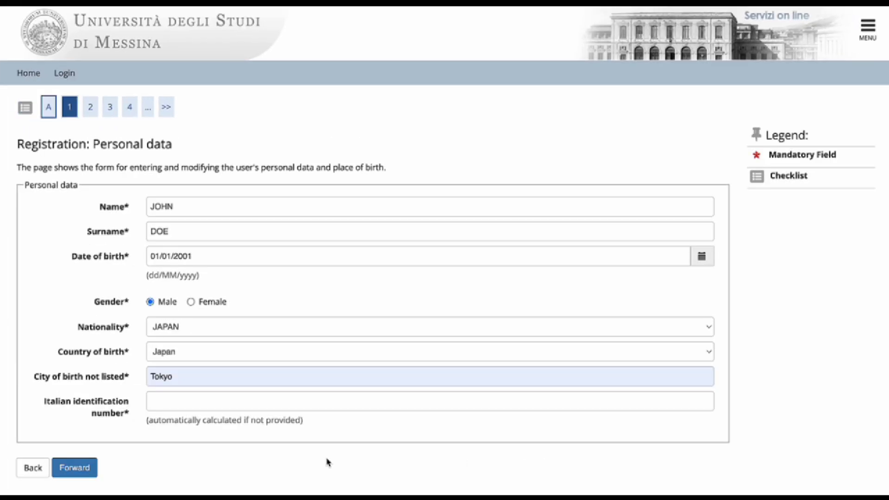
{"action": "left_click", "coordinate": [98, 471]}
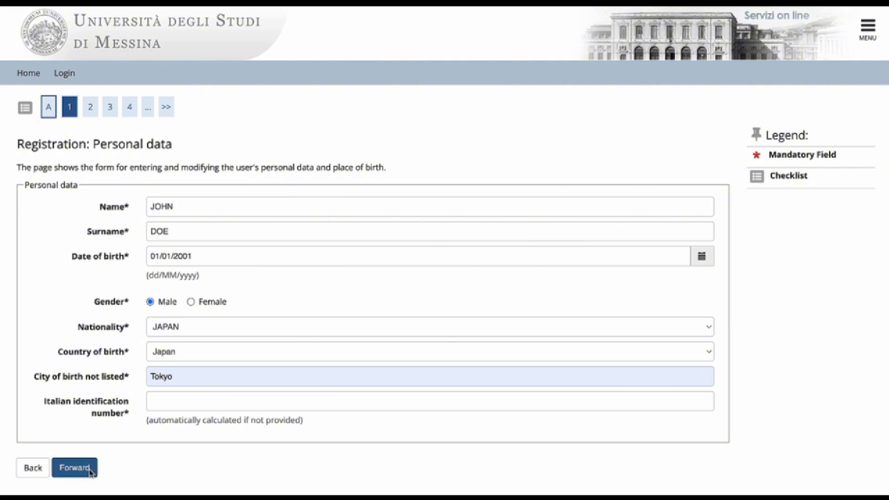
{"action": "left_click", "coordinate": [90, 474]}
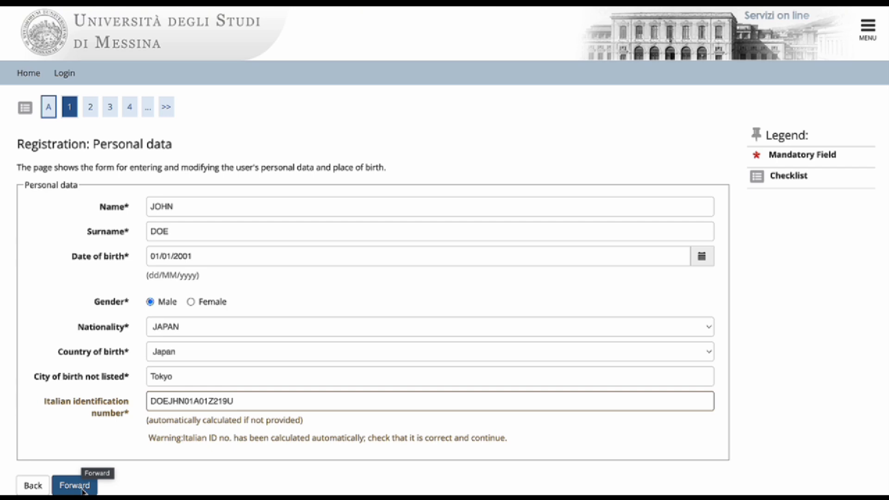
{"action": "left_click", "coordinate": [84, 489]}
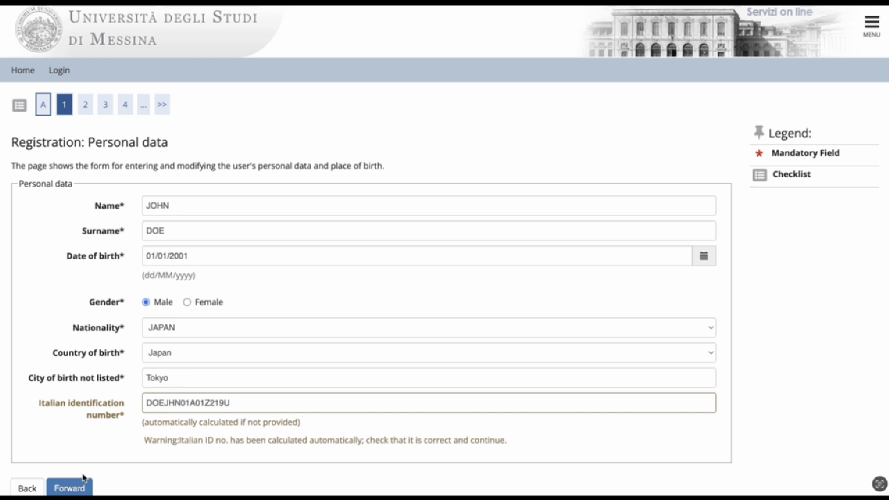
Accept the calculated Italian ID code and submit the chosen password.
{"action": "left_click", "coordinate": [84, 478]}
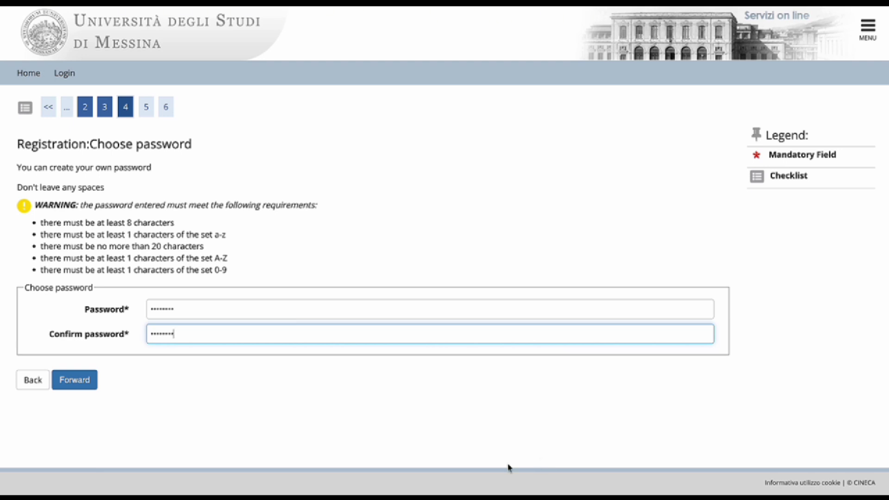
{"action": "left_click", "coordinate": [79, 384]}
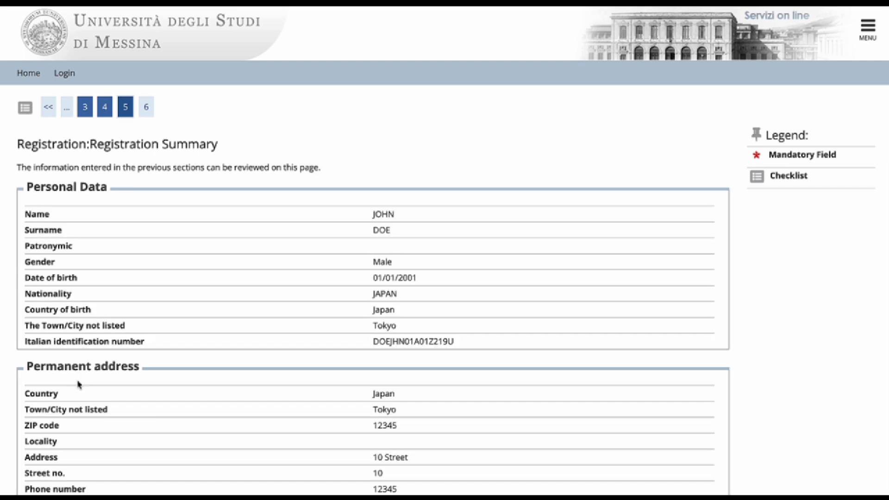
{"action": "scroll", "coordinate": [79, 384], "scroll_direction": "down", "scroll_amount": 1}
Confirm the registration summary and pick Passport as the identity document type.
{"action": "scroll", "coordinate": [79, 384], "scroll_direction": "down", "scroll_amount": 7}
{"action": "left_click", "coordinate": [77, 383]}
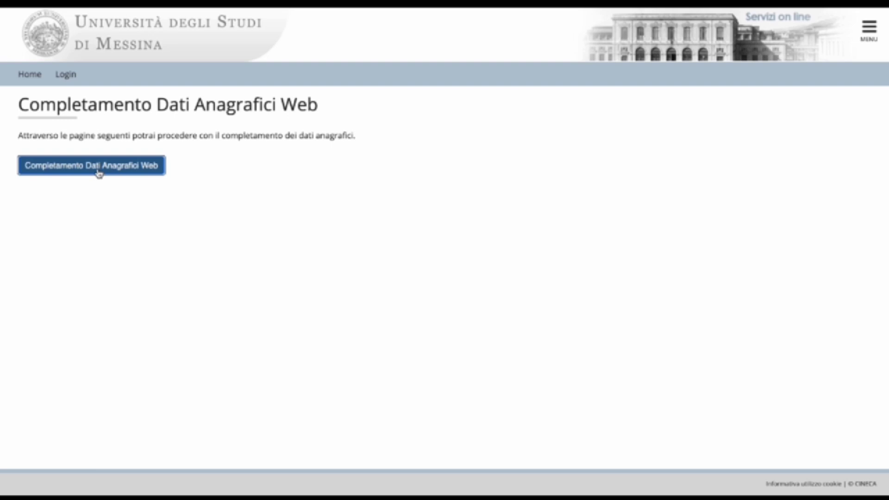
{"action": "left_click", "coordinate": [98, 171]}
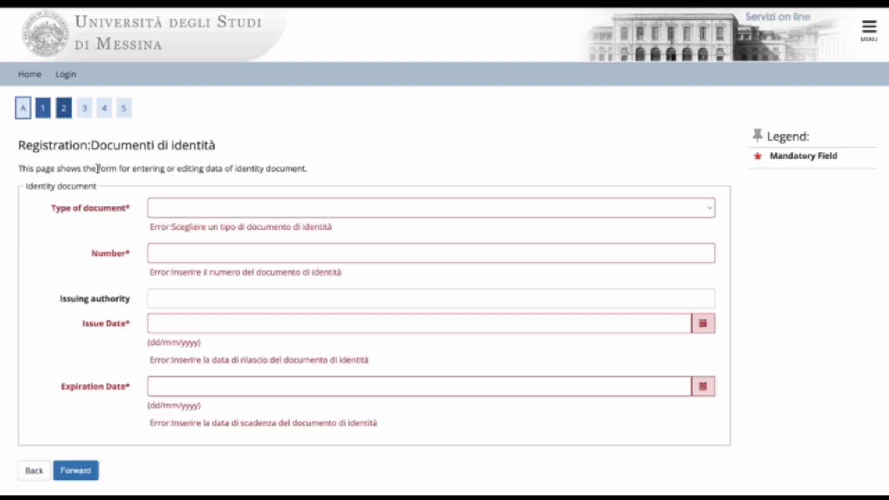
{"action": "left_click", "coordinate": [225, 212]}
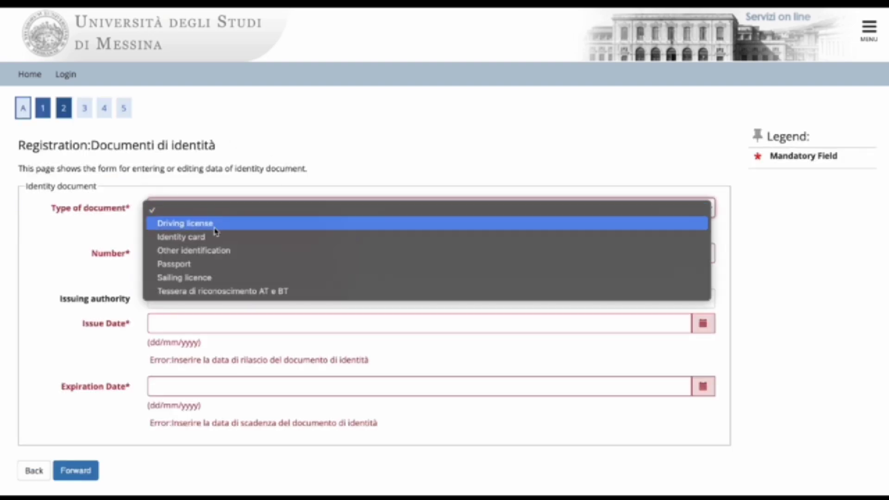
{"action": "left_click", "coordinate": [195, 270]}
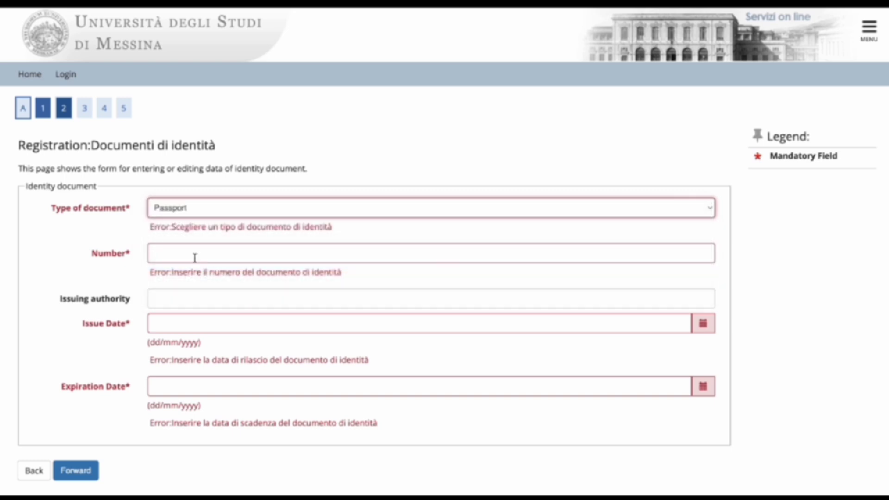
{"action": "left_click", "coordinate": [200, 250]}
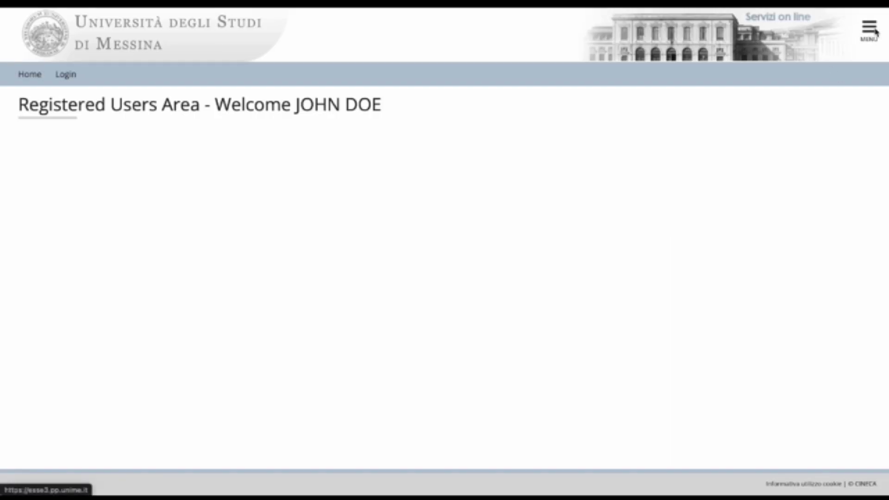
Open Enrollment from the Registrar's Office section of the menu.
{"action": "left_click", "coordinate": [875, 32]}
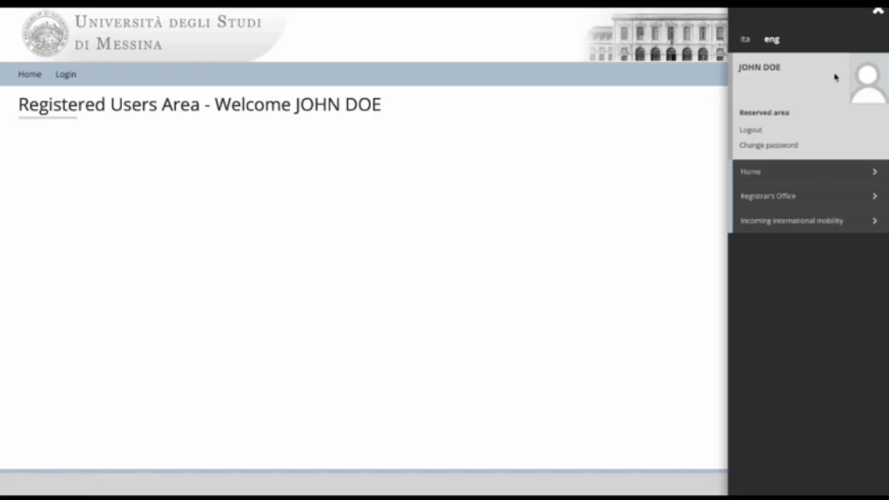
{"action": "left_click", "coordinate": [788, 198]}
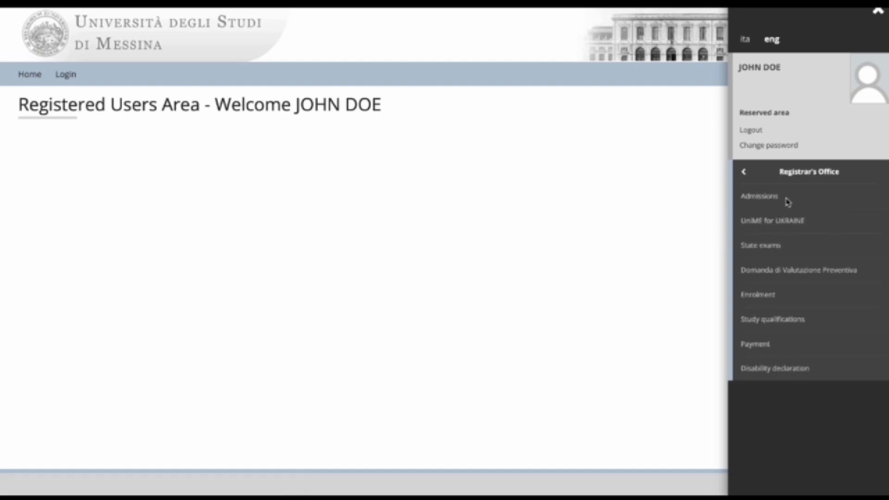
{"action": "left_click", "coordinate": [759, 299]}
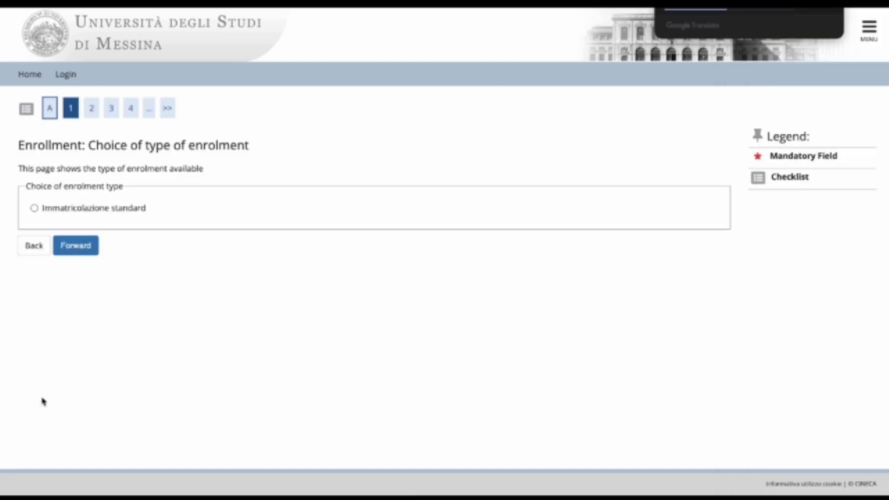
Choose Immatricolazione standard, open access, and First cycle degree course as course type.
{"action": "left_click", "coordinate": [35, 208]}
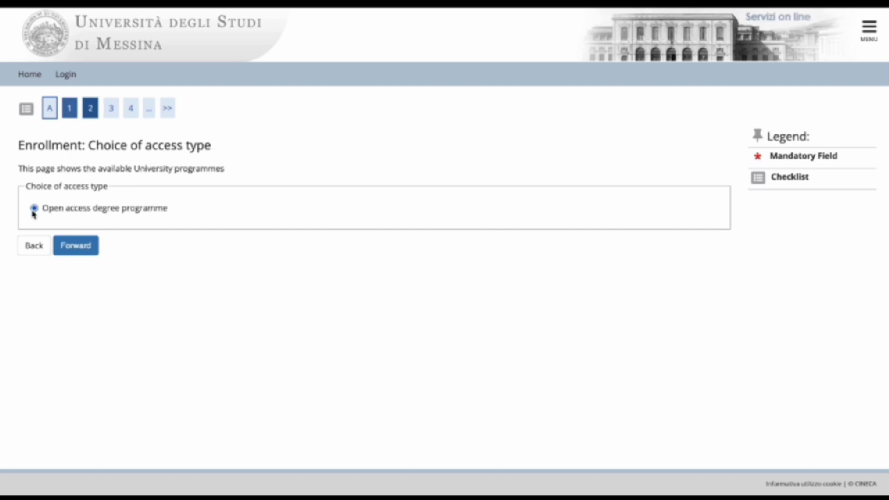
{"action": "left_click", "coordinate": [80, 247]}
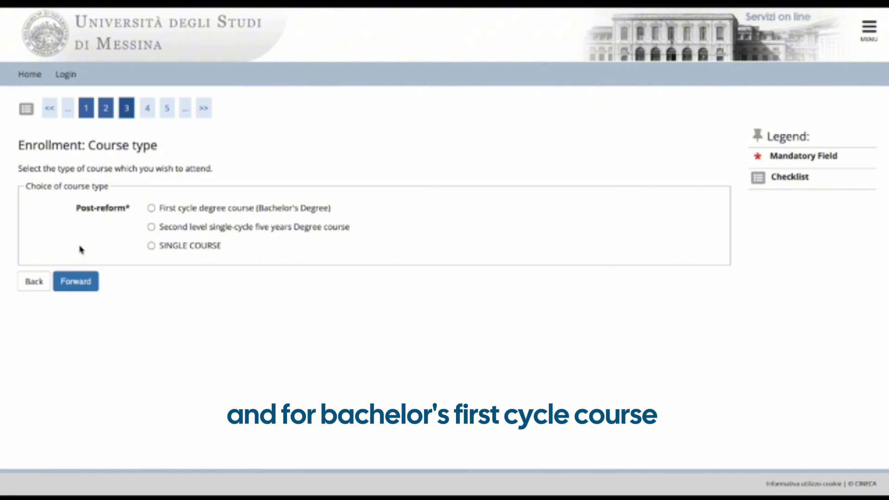
{"action": "left_click", "coordinate": [152, 208]}
{"action": "left_click", "coordinate": [87, 288]}
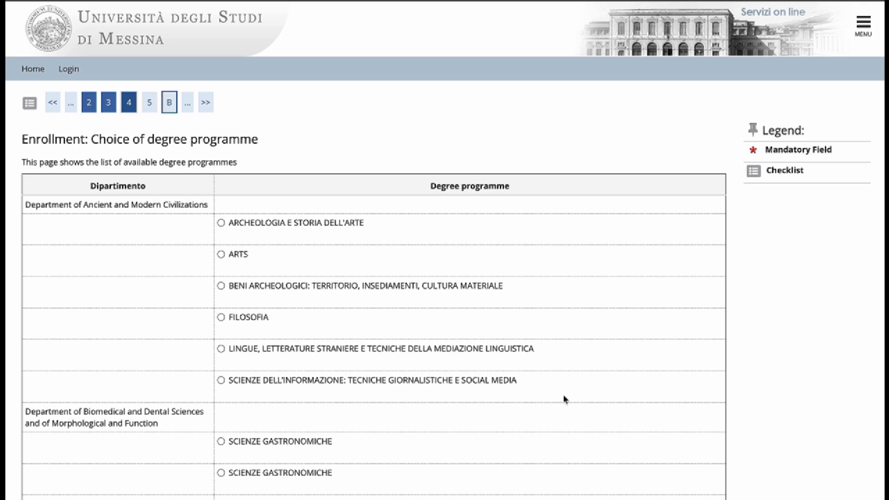
Try MARINE BIOLOGY, BUSINESS MANAGEMENT and TRANSNATIONAL AND EUROPEAN LEGAL STUDIES in the programme table.
{"action": "scroll", "coordinate": [568, 378], "scroll_direction": "down", "scroll_amount": 7}
{"action": "scroll", "coordinate": [563, 371], "scroll_direction": "down", "scroll_amount": 1}
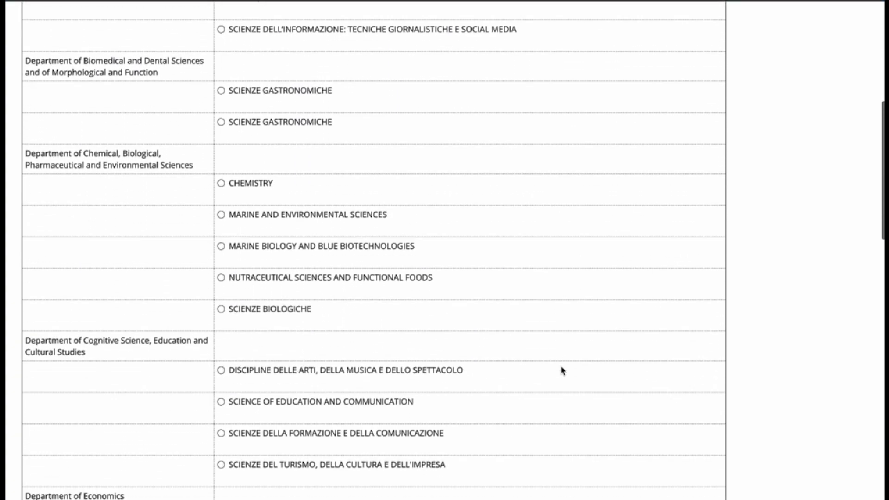
{"action": "left_click", "coordinate": [221, 246]}
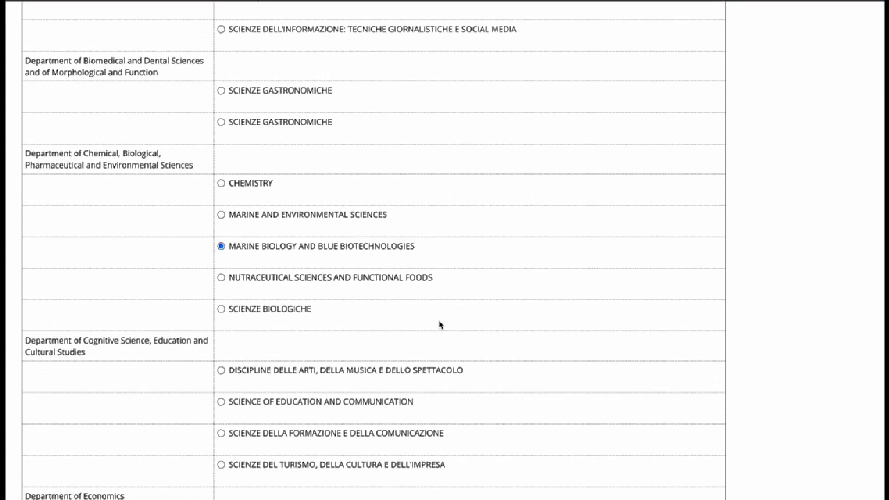
{"action": "scroll", "coordinate": [440, 325], "scroll_direction": "down", "scroll_amount": 4}
{"action": "scroll", "coordinate": [440, 325], "scroll_direction": "down", "scroll_amount": 1}
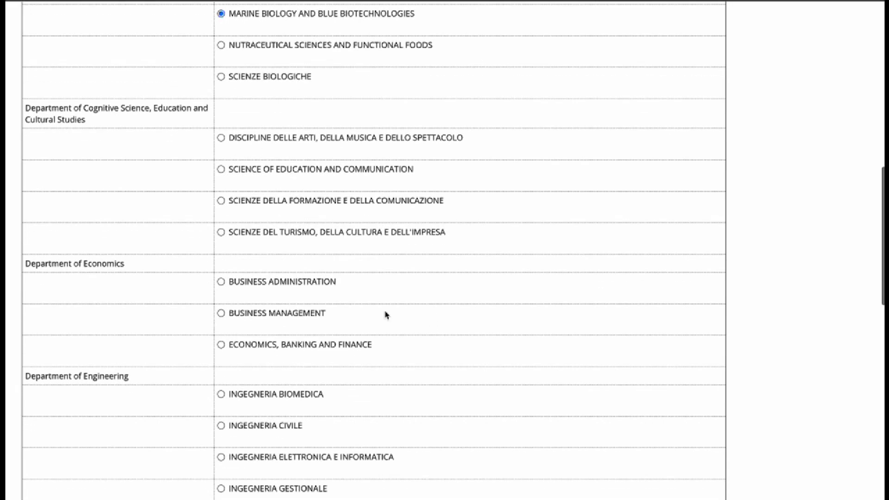
{"action": "left_click", "coordinate": [221, 313]}
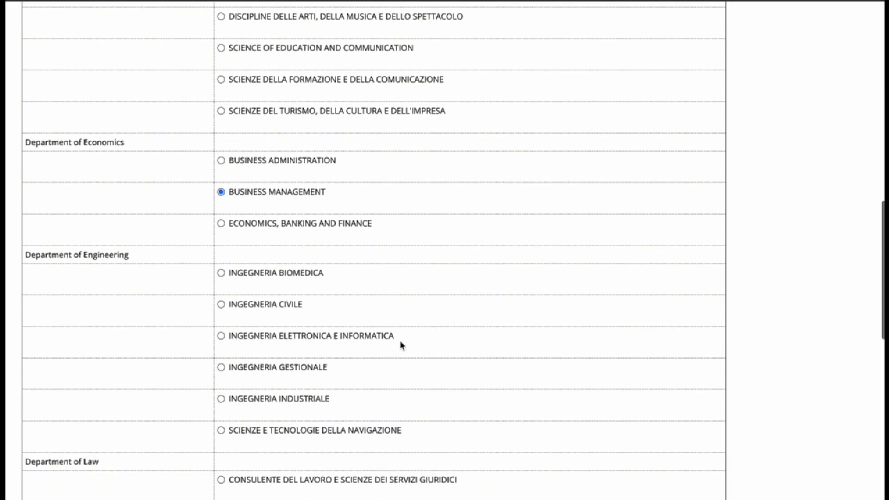
{"action": "scroll", "coordinate": [401, 345], "scroll_direction": "down", "scroll_amount": 5}
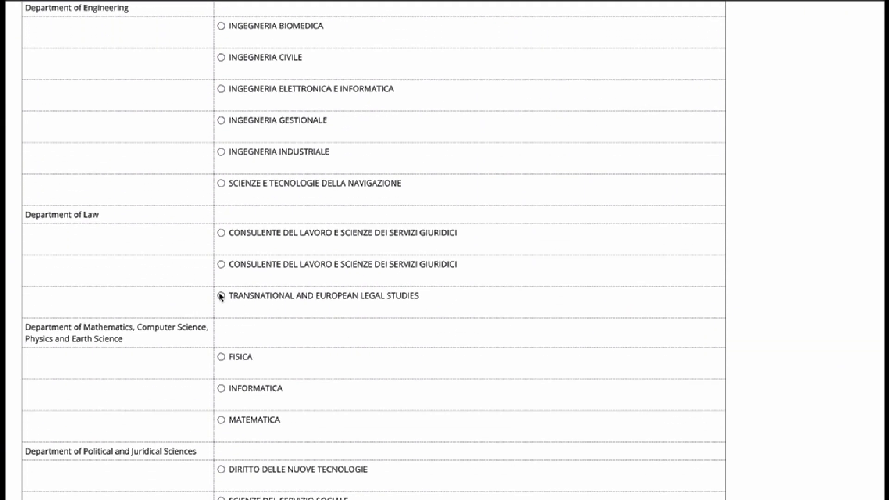
{"action": "left_click", "coordinate": [221, 296]}
{"action": "scroll", "coordinate": [722, 375], "scroll_direction": "up", "scroll_amount": 20}
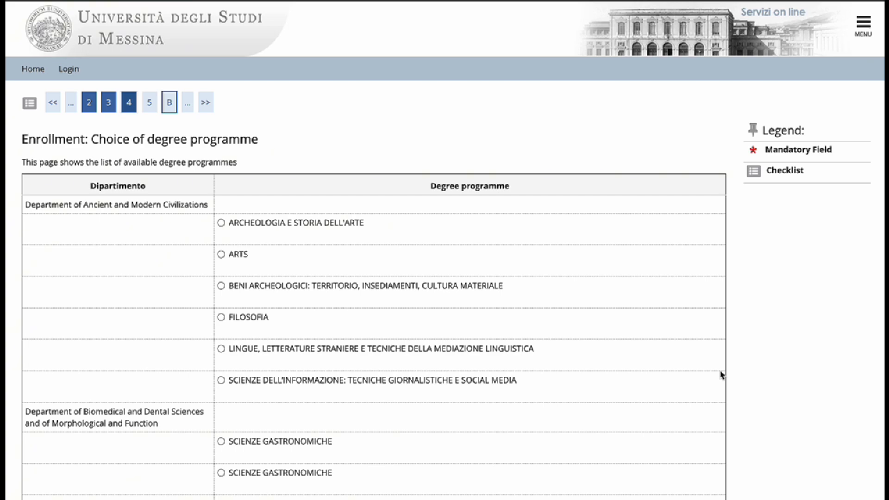
Select INFORMATICA under the Mathematics, Computer Science, Physics and Earth Science department.
{"action": "scroll", "coordinate": [721, 375], "scroll_direction": "down", "scroll_amount": 10}
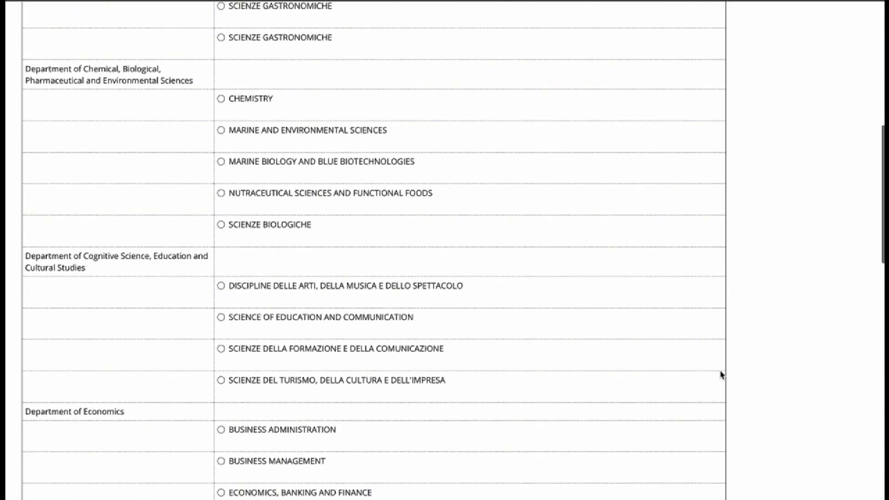
{"action": "scroll", "coordinate": [722, 375], "scroll_direction": "down", "scroll_amount": 7}
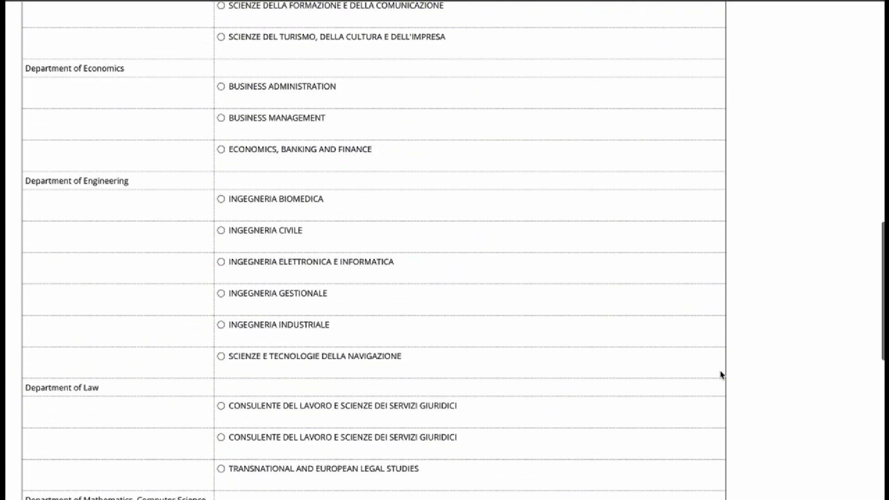
{"action": "scroll", "coordinate": [721, 375], "scroll_direction": "down", "scroll_amount": 6}
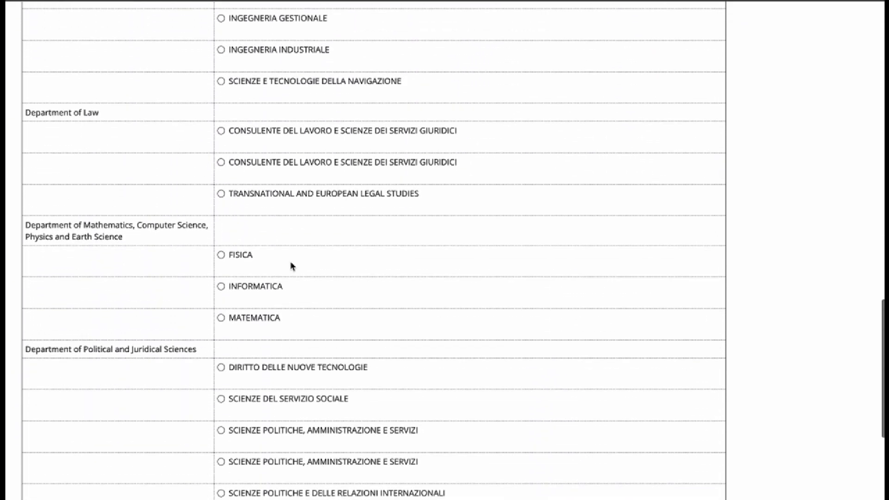
{"action": "left_click", "coordinate": [221, 286]}
Continue with INFORMATICA and pick the DATA ANALYSIS curriculum.
{"action": "scroll", "coordinate": [260, 399], "scroll_direction": "down", "scroll_amount": 5}
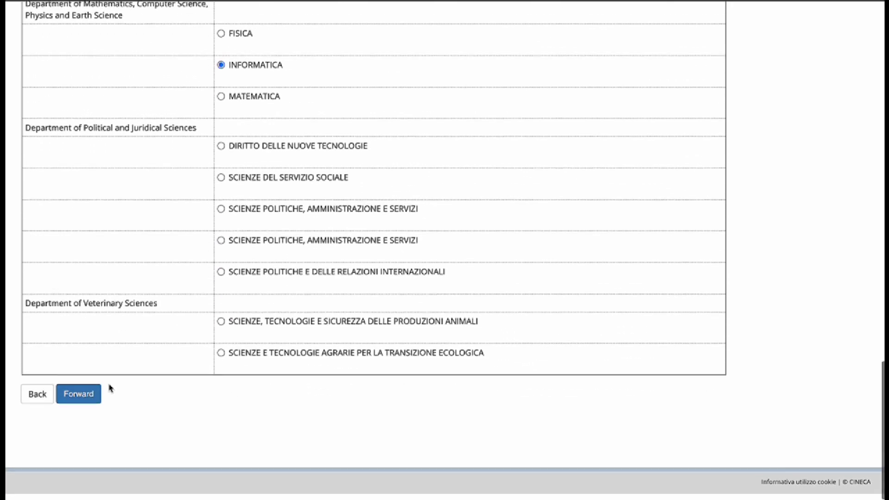
{"action": "left_click", "coordinate": [80, 389]}
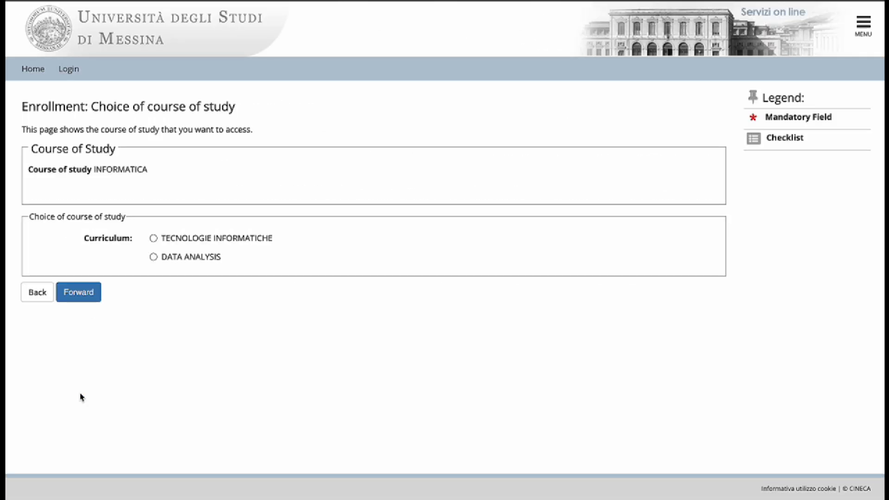
{"action": "left_click", "coordinate": [153, 258]}
Switch to SCIENZE POLITICHE E DELLE RELAZIONI INTERNAZIONALI with the Political Sciences and International Relations curriculum.
{"action": "left_click", "coordinate": [41, 294]}
{"action": "scroll", "coordinate": [267, 327], "scroll_direction": "down", "scroll_amount": 1}
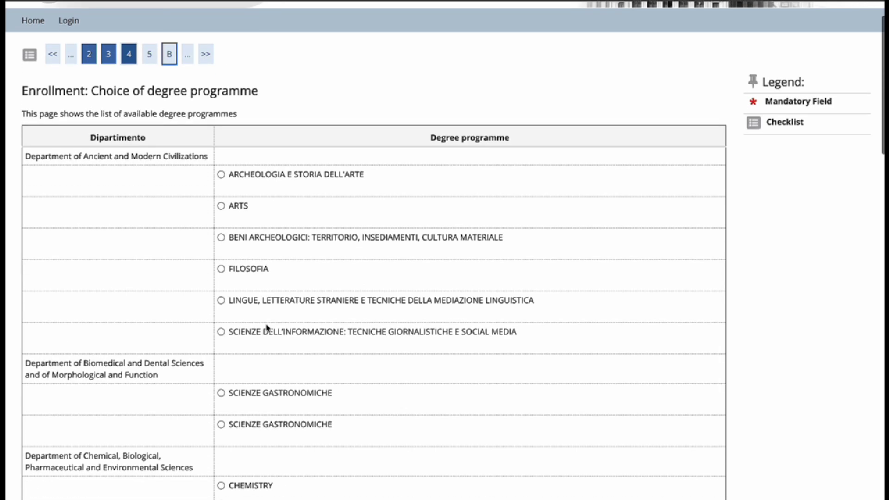
{"action": "scroll", "coordinate": [267, 328], "scroll_direction": "down", "scroll_amount": 15}
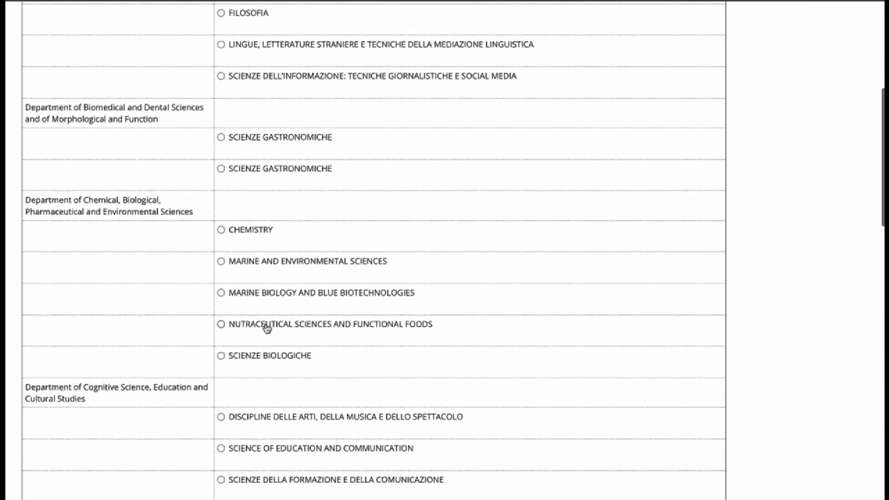
{"action": "scroll", "coordinate": [267, 328], "scroll_direction": "down", "scroll_amount": 5}
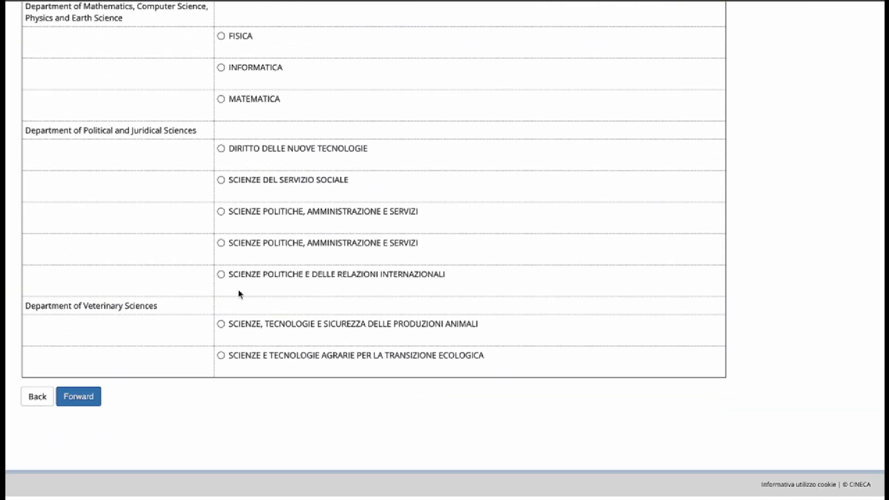
{"action": "left_click", "coordinate": [221, 275]}
{"action": "left_click", "coordinate": [85, 402]}
{"action": "left_click", "coordinate": [154, 257]}
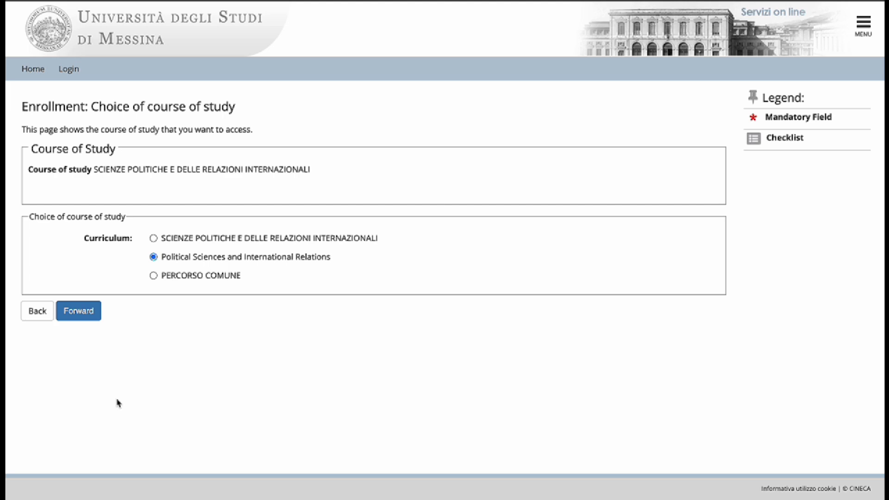
Go back and reselect INFORMATICA as the degree programme.
{"action": "left_click", "coordinate": [40, 317]}
{"action": "scroll", "coordinate": [403, 421], "scroll_direction": "down", "scroll_amount": 20}
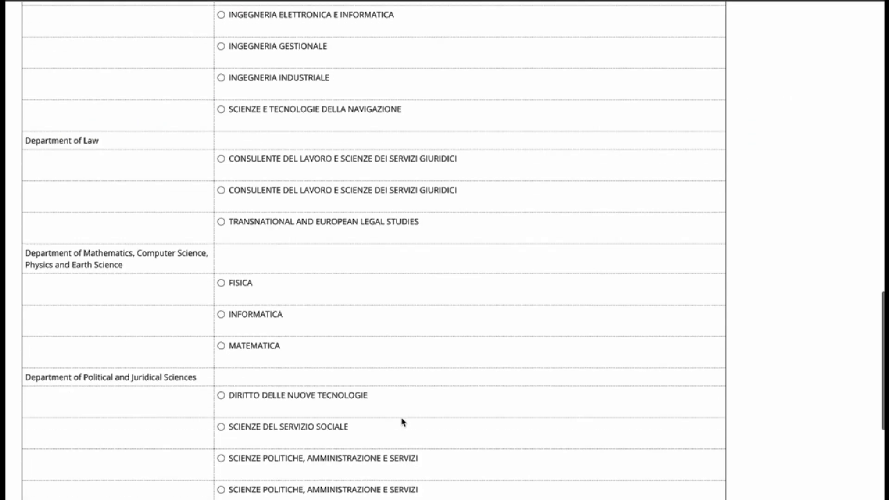
{"action": "left_click", "coordinate": [221, 287]}
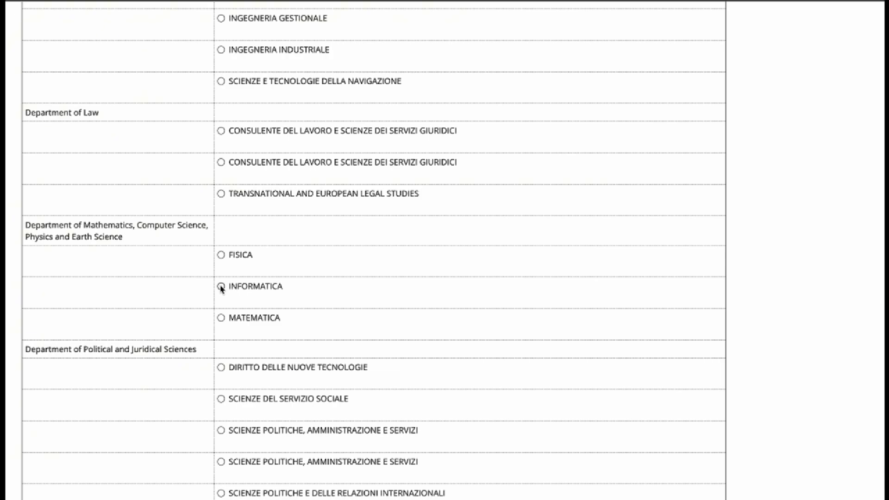
{"action": "left_click", "coordinate": [221, 286]}
{"action": "scroll", "coordinate": [369, 337], "scroll_direction": "down", "scroll_amount": 5}
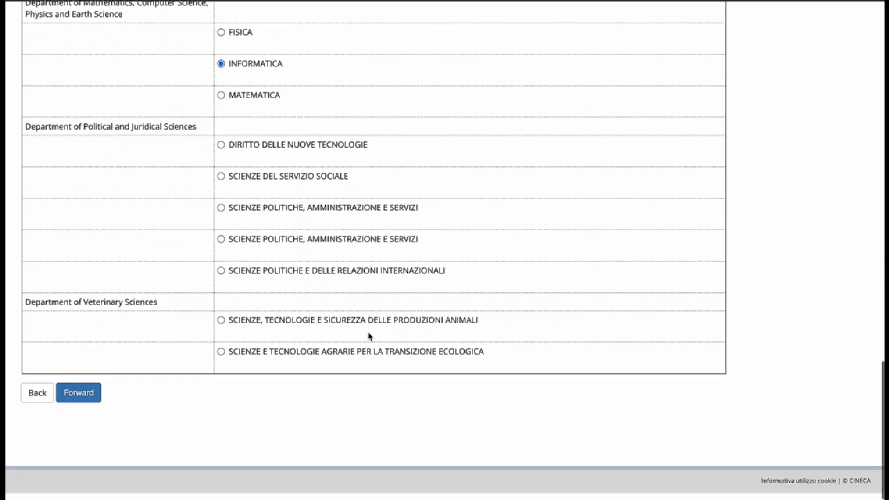
Pick the DATA ANALYSIS curriculum and confirm the course on the summary page.
{"action": "left_click", "coordinate": [88, 403]}
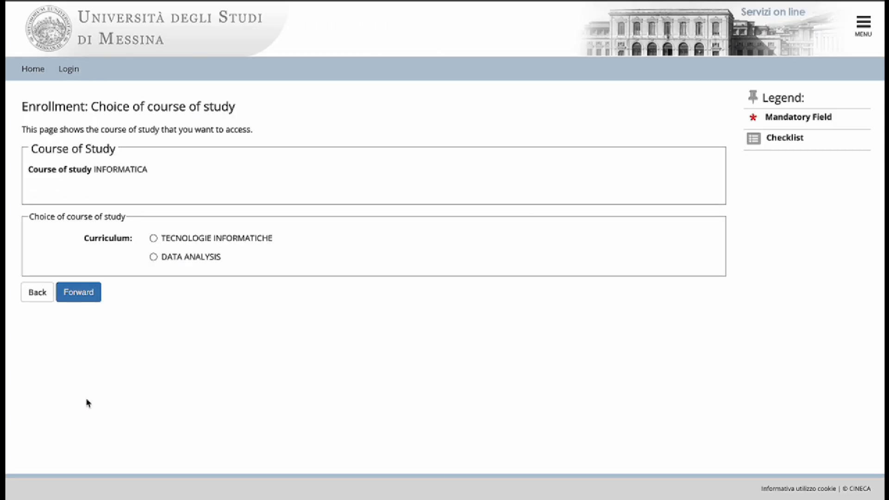
{"action": "left_click", "coordinate": [153, 257]}
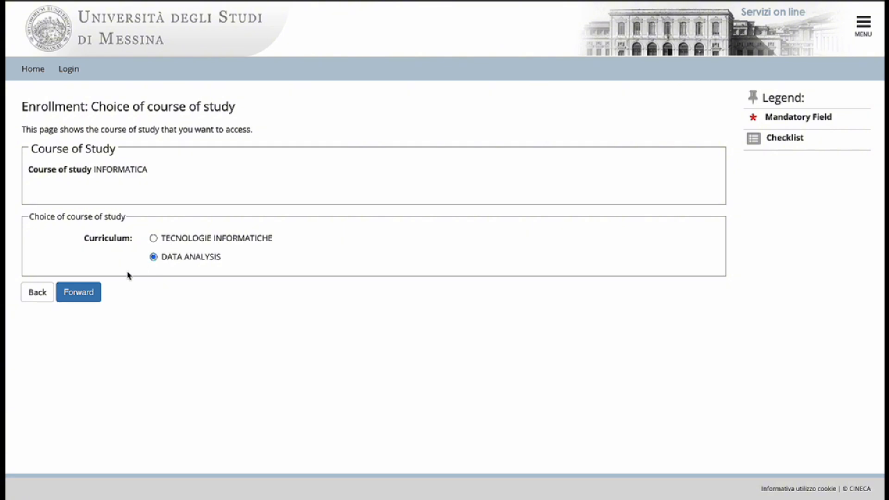
{"action": "left_click", "coordinate": [79, 294]}
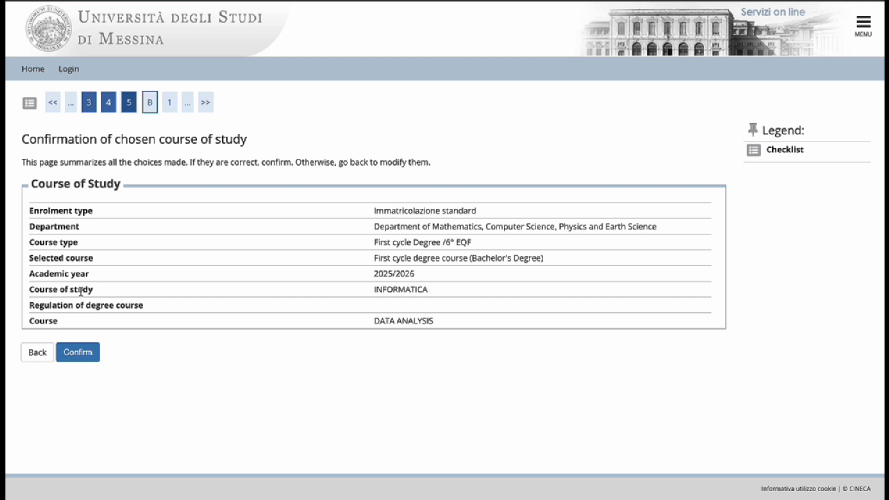
{"action": "left_click", "coordinate": [84, 357]}
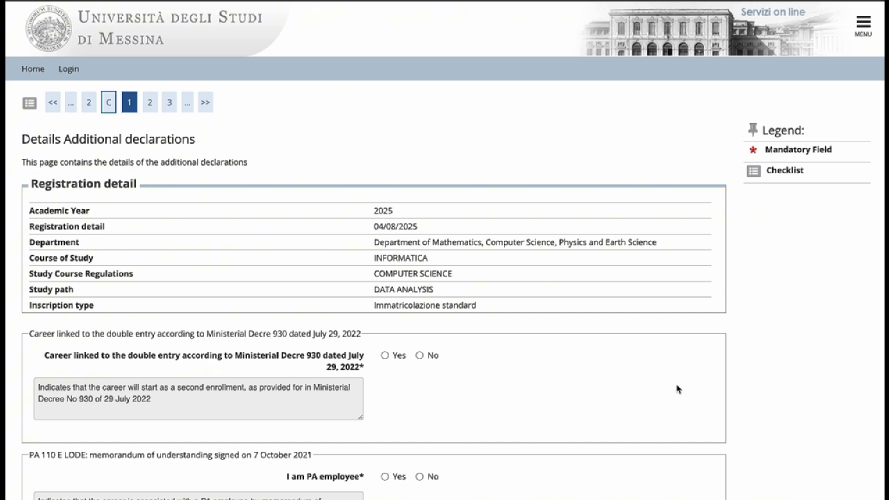
Answer No to the Ministerial Decree 930 double-entry career and PA employee questions.
{"action": "scroll", "coordinate": [679, 389], "scroll_direction": "down", "scroll_amount": 3}
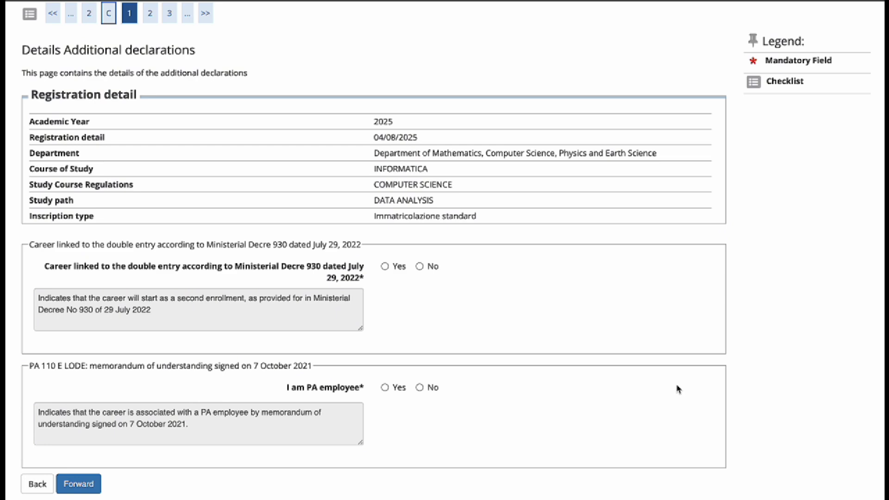
{"action": "scroll", "coordinate": [678, 389], "scroll_direction": "down", "scroll_amount": 1}
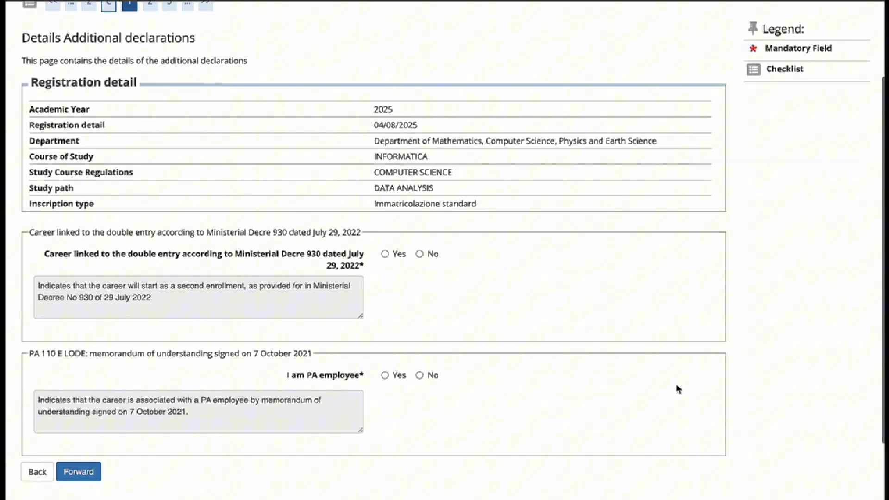
{"action": "left_click", "coordinate": [420, 253]}
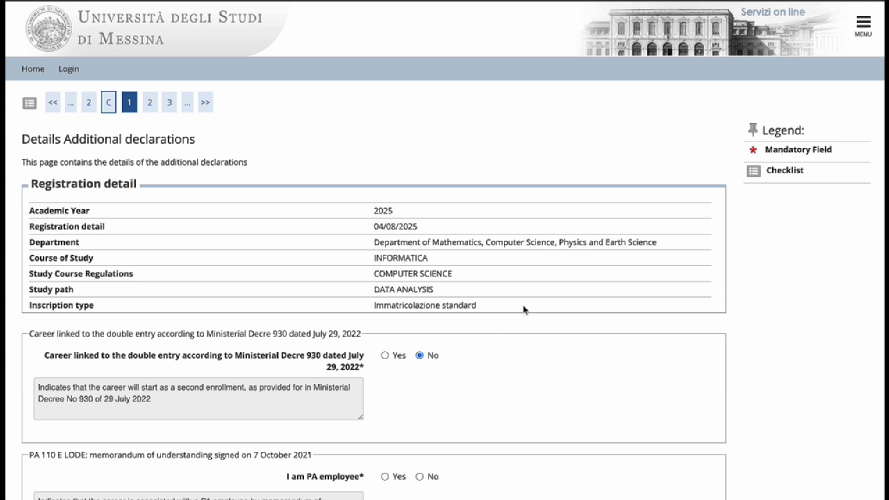
{"action": "scroll", "coordinate": [524, 307], "scroll_direction": "down", "scroll_amount": 1}
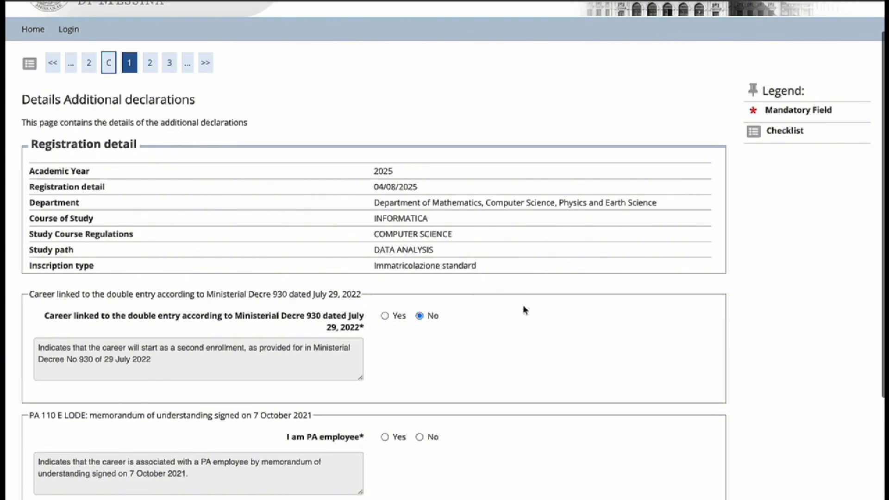
{"action": "left_click", "coordinate": [420, 437]}
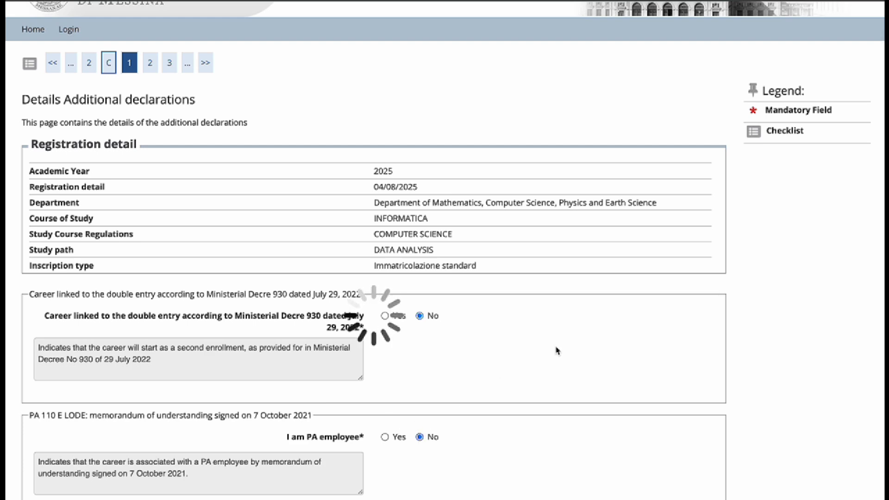
{"action": "scroll", "coordinate": [555, 353], "scroll_direction": "down", "scroll_amount": 3}
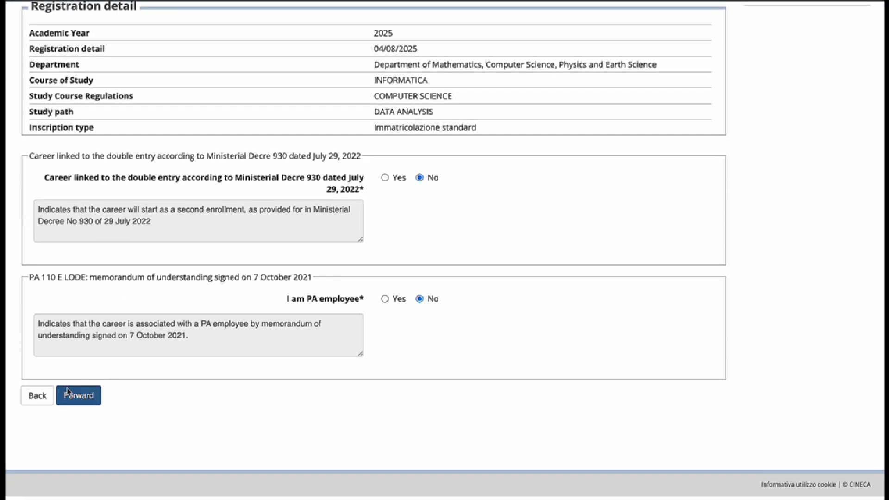
Submit the declarations and set the residence permit type to Limited term.
{"action": "left_click", "coordinate": [78, 396]}
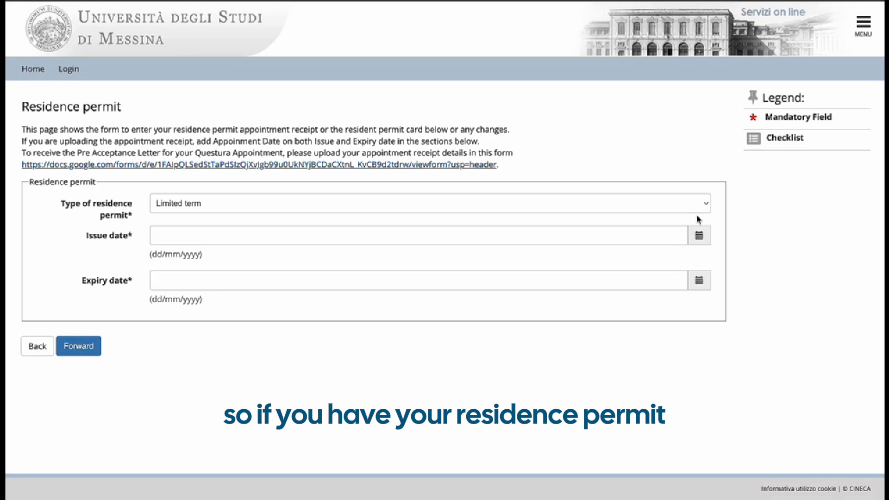
{"action": "left_click", "coordinate": [707, 203]}
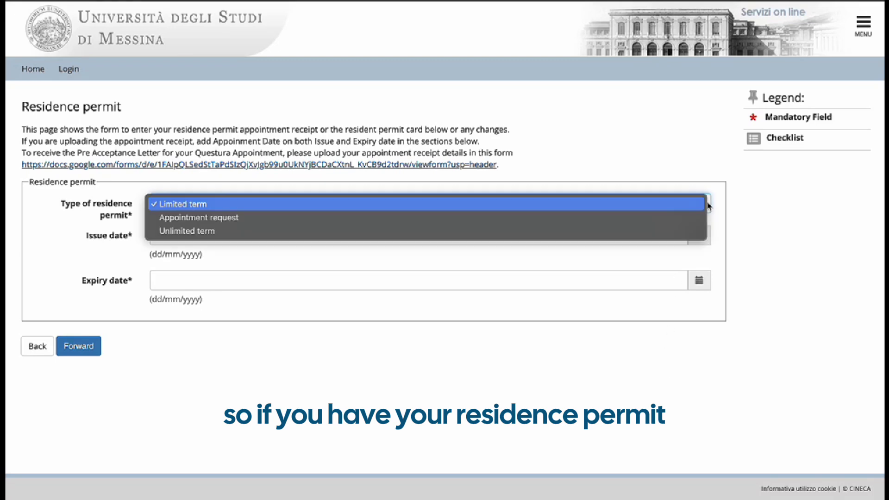
{"action": "left_click", "coordinate": [540, 208]}
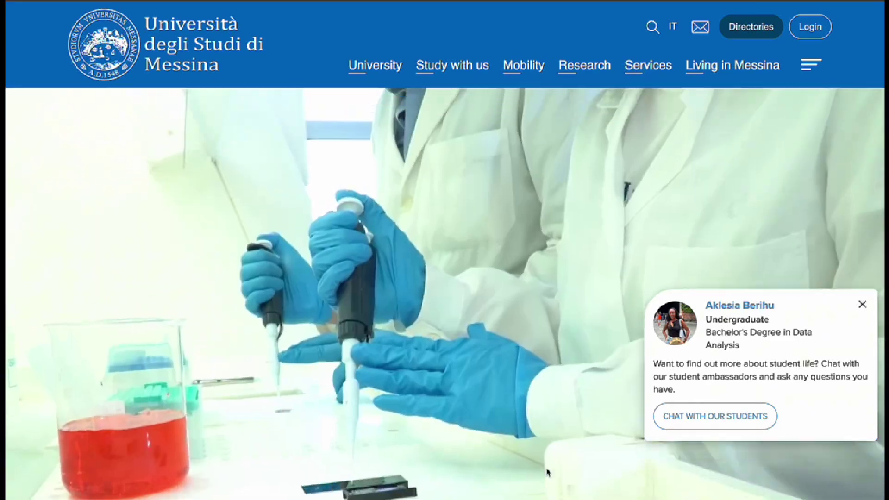
Go to the Life in Messina section and read its Residence permit page.
{"action": "scroll", "coordinate": [547, 473], "scroll_direction": "down", "scroll_amount": 20}
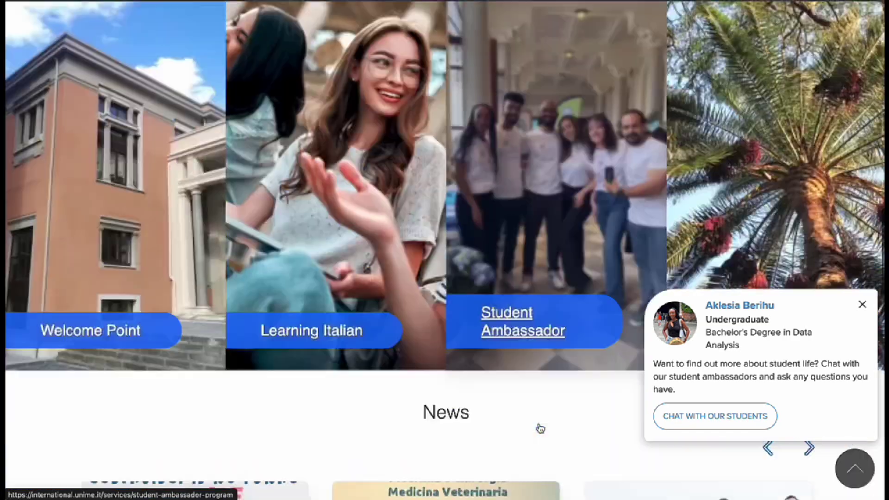
{"action": "scroll", "coordinate": [540, 429], "scroll_direction": "down", "scroll_amount": 1}
{"action": "left_click", "coordinate": [730, 221]}
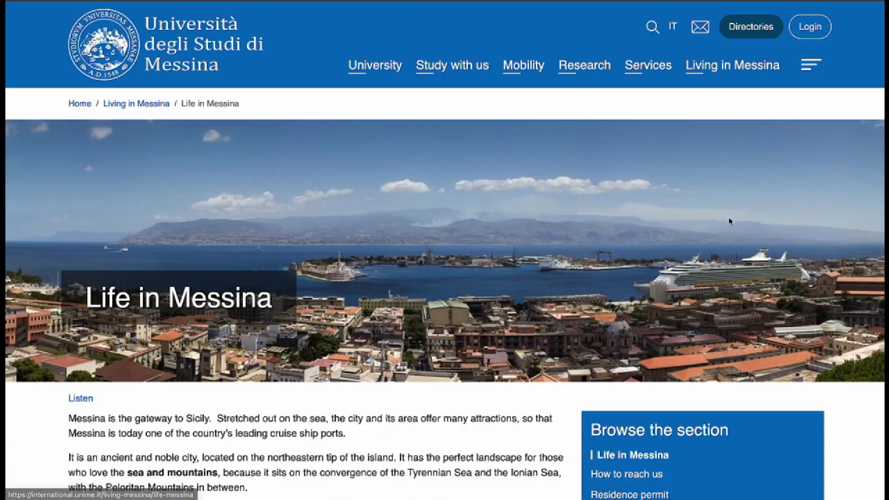
{"action": "scroll", "coordinate": [485, 266], "scroll_direction": "down", "scroll_amount": 2}
{"action": "scroll", "coordinate": [485, 267], "scroll_direction": "down", "scroll_amount": 2}
{"action": "left_click", "coordinate": [635, 331]}
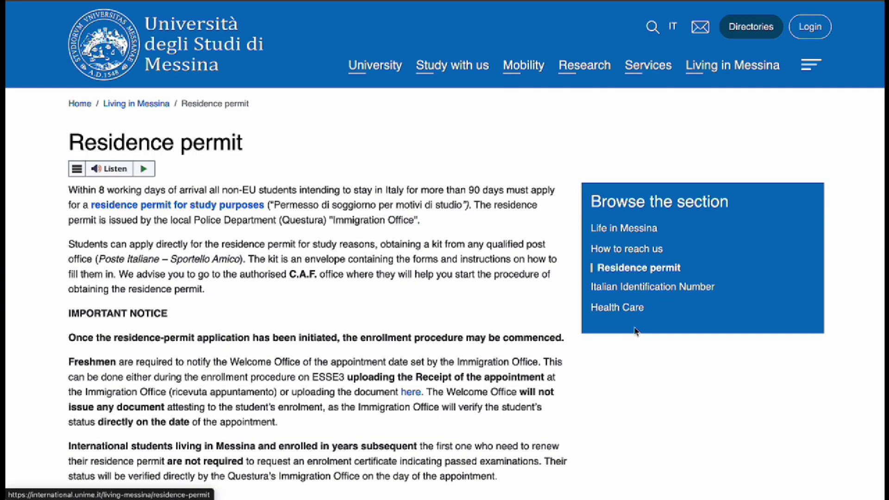
{"action": "scroll", "coordinate": [414, 343], "scroll_direction": "down", "scroll_amount": 2}
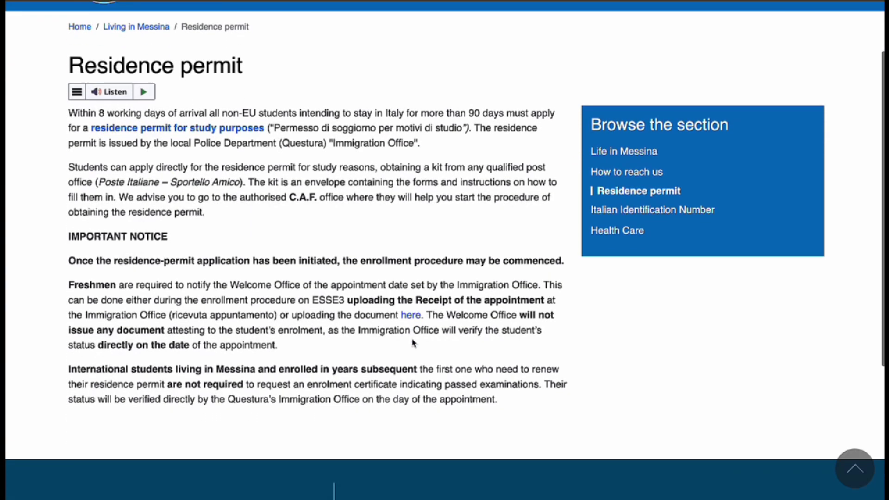
{"action": "scroll", "coordinate": [414, 343], "scroll_direction": "down", "scroll_amount": 2}
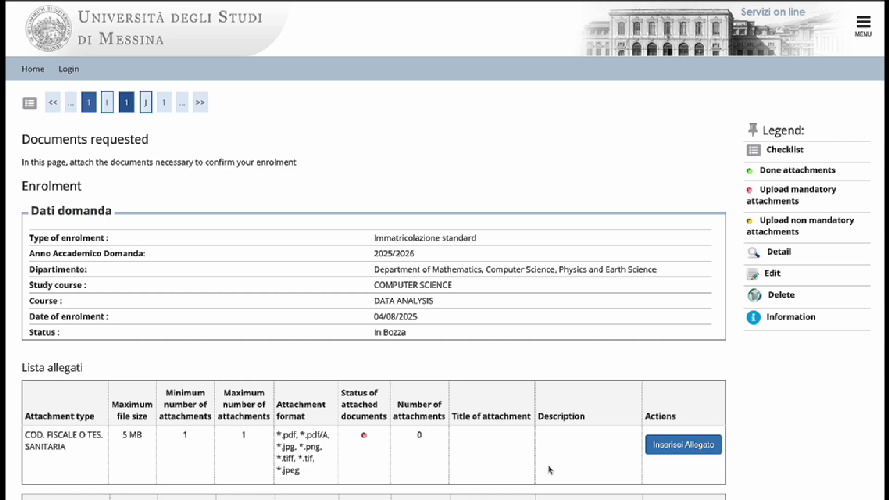
Scroll through the Lista allegati attachment tables toward the Avanti button.
{"action": "scroll", "coordinate": [549, 470], "scroll_direction": "down", "scroll_amount": 4}
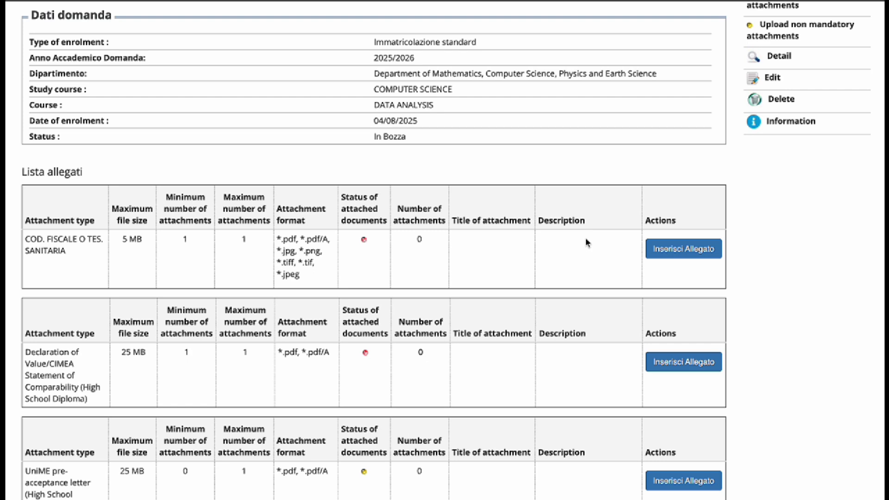
{"action": "scroll", "coordinate": [586, 242], "scroll_direction": "down", "scroll_amount": 3}
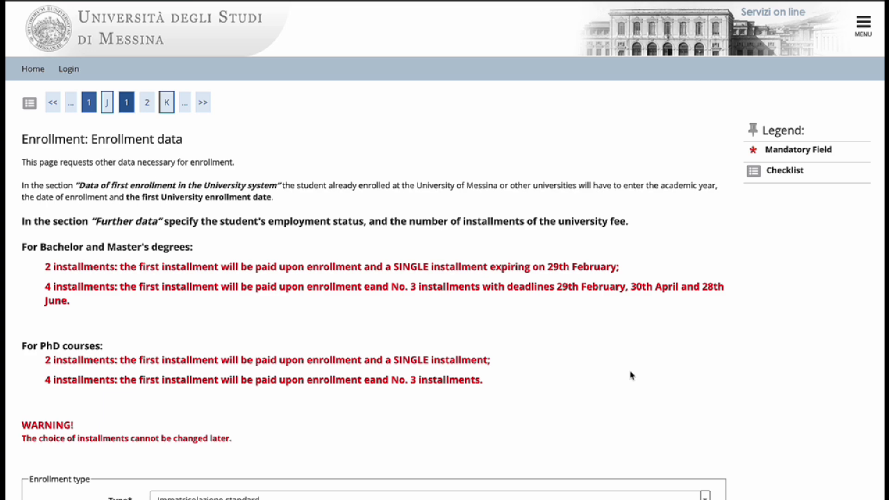
Under Further data, choose work status Non Lavoratore - Scelta Regime Full Time and open Tuition payment plan.
{"action": "scroll", "coordinate": [632, 375], "scroll_direction": "down", "scroll_amount": 4}
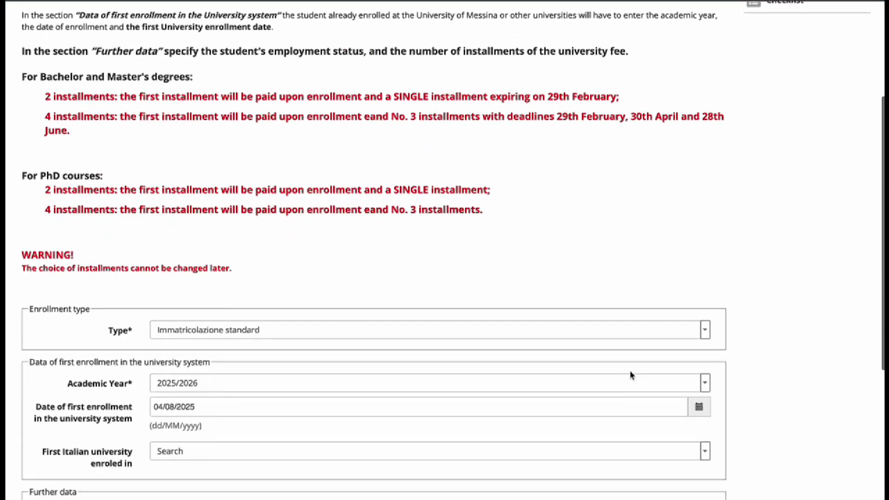
{"action": "scroll", "coordinate": [630, 371], "scroll_direction": "down", "scroll_amount": 4}
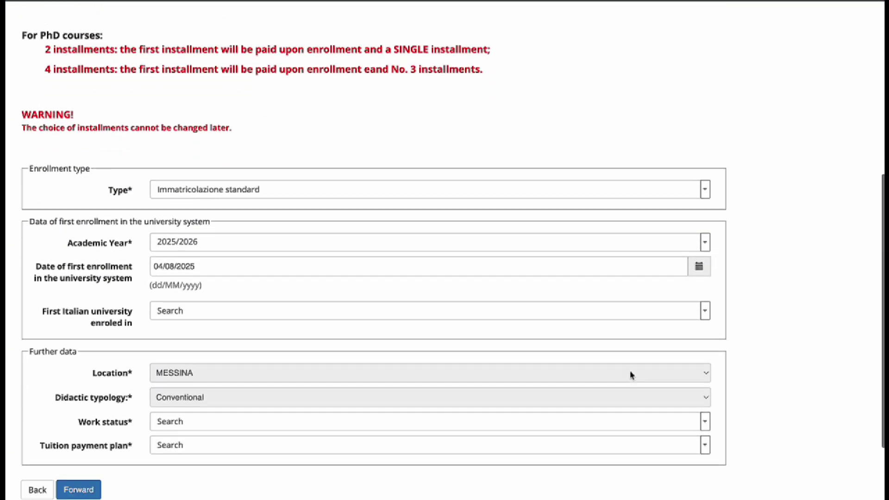
{"action": "left_click", "coordinate": [705, 378]}
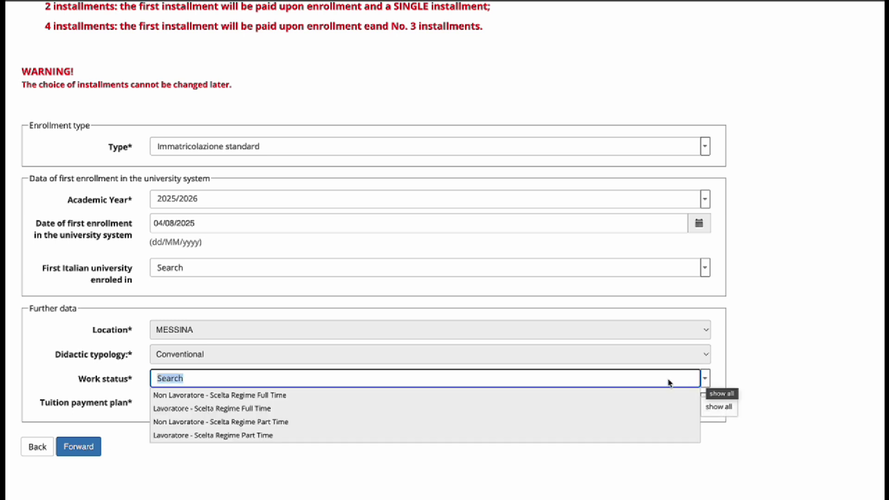
{"action": "left_click", "coordinate": [561, 395]}
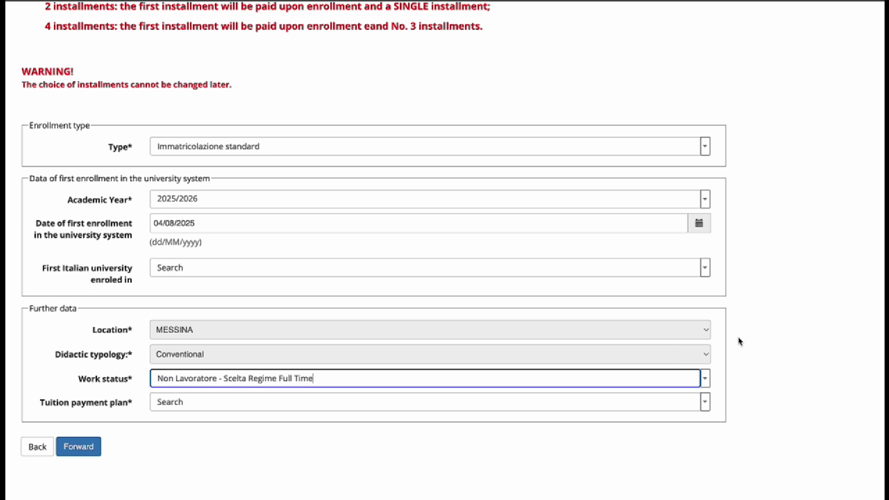
{"action": "scroll", "coordinate": [740, 341], "scroll_direction": "down", "scroll_amount": 1}
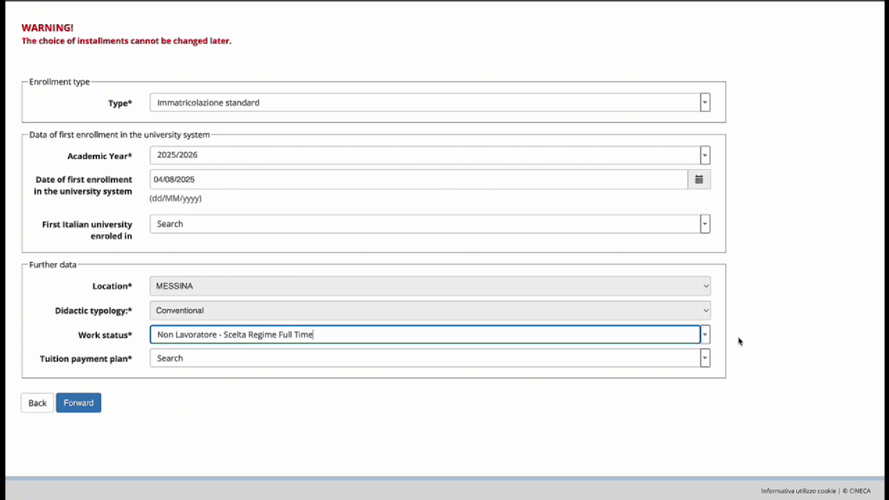
{"action": "left_click", "coordinate": [706, 361]}
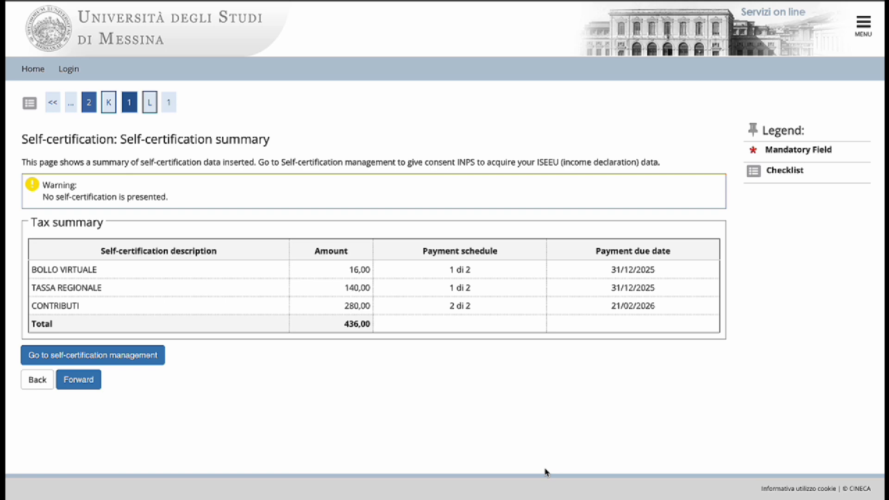
Answer Yes to INPS ISEE data acquisition and submit the self-certification, landing in band III FASCIA.
{"action": "left_click", "coordinate": [126, 362]}
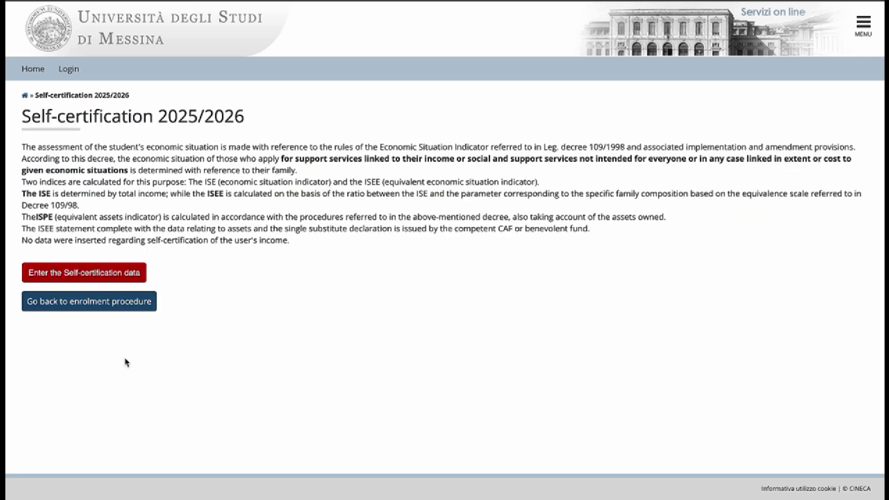
{"action": "left_click", "coordinate": [118, 277]}
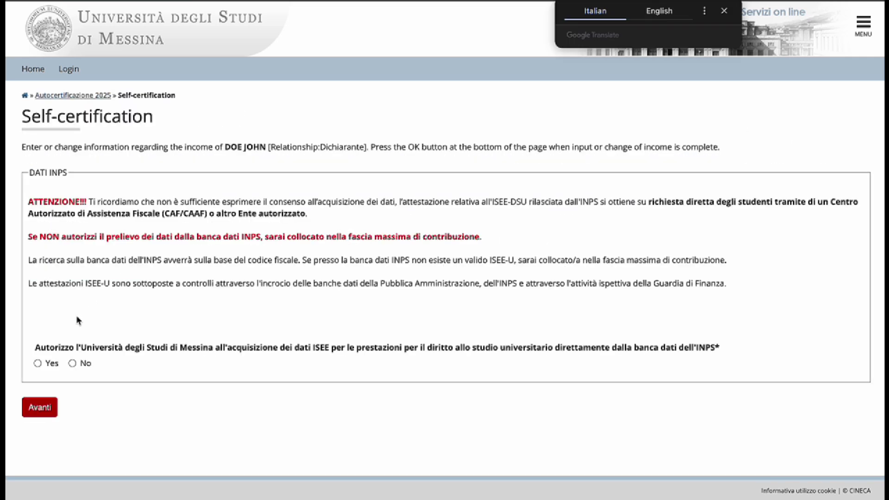
{"action": "left_click", "coordinate": [37, 364]}
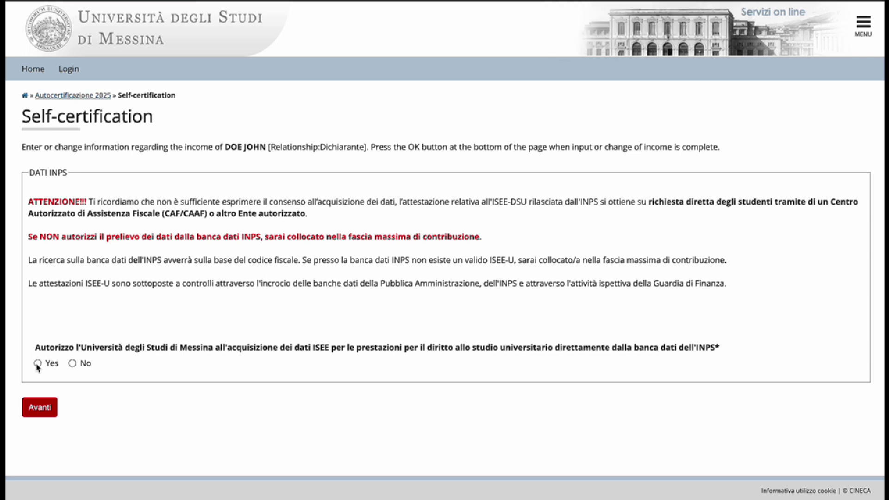
{"action": "left_click", "coordinate": [41, 410]}
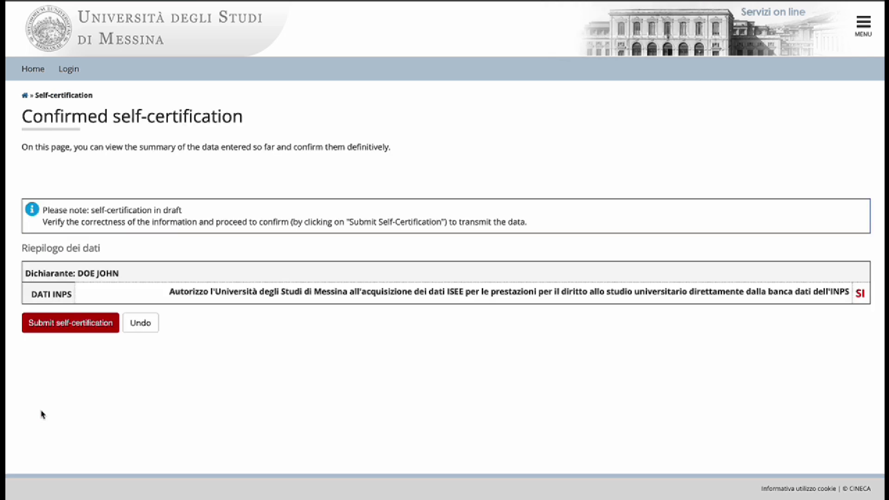
{"action": "left_click", "coordinate": [80, 324]}
Confirm the submission and continue from the self-certification summary to the 2025/2026 INFORMATICA enrollment summary.
{"action": "left_click", "coordinate": [36, 180]}
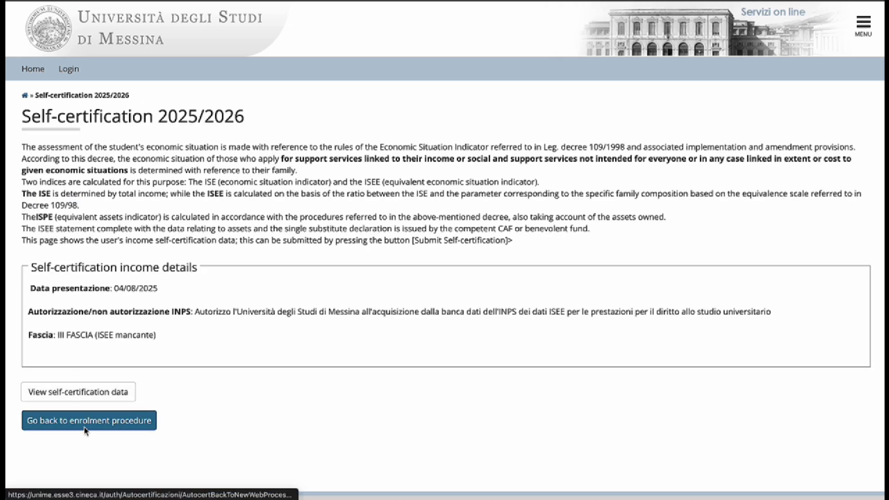
{"action": "left_click", "coordinate": [89, 421]}
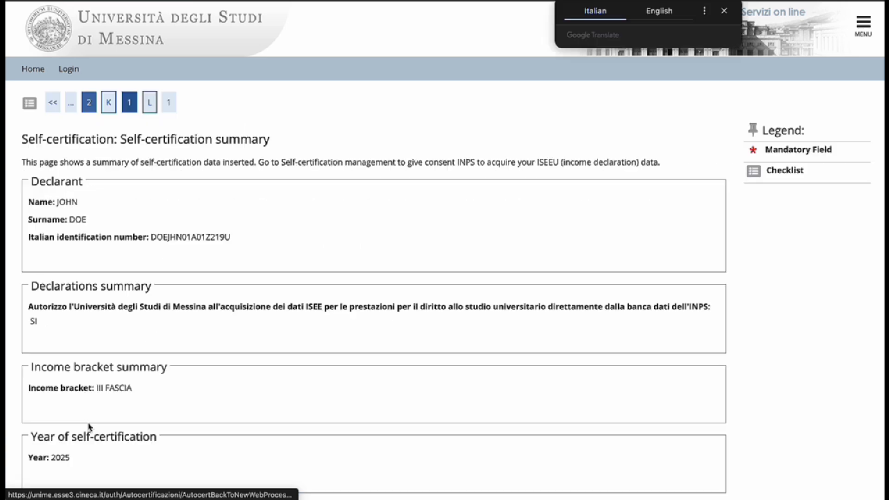
{"action": "scroll", "coordinate": [90, 427], "scroll_direction": "down", "scroll_amount": 6}
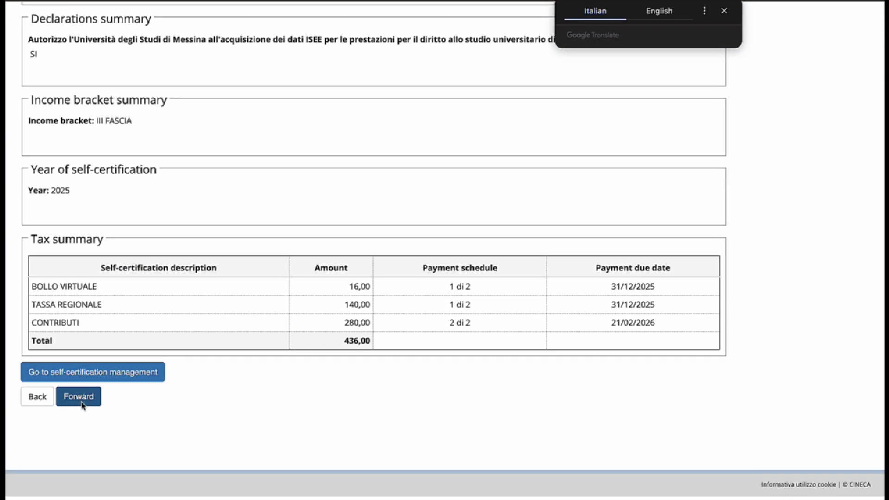
{"action": "left_click", "coordinate": [82, 406]}
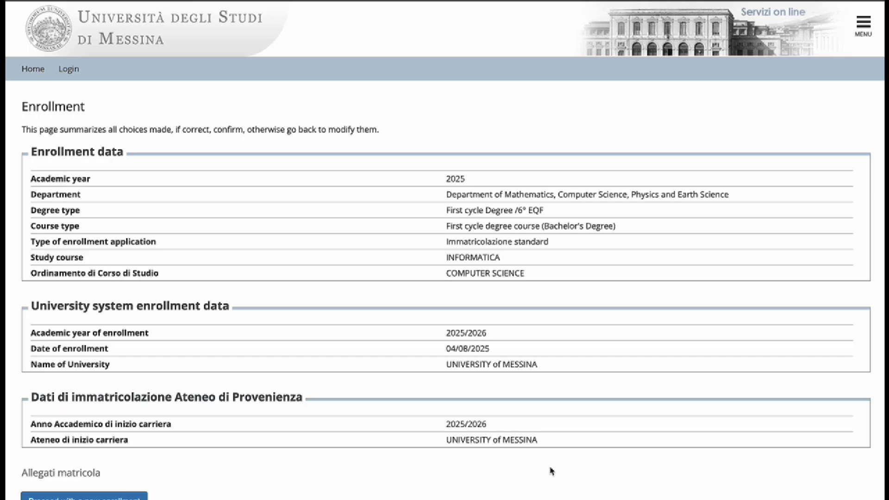
Open the Invoice Detail for the 156,00 € first enrolment instalment due 31/12/2025.
{"action": "scroll", "coordinate": [551, 471], "scroll_direction": "down", "scroll_amount": 5}
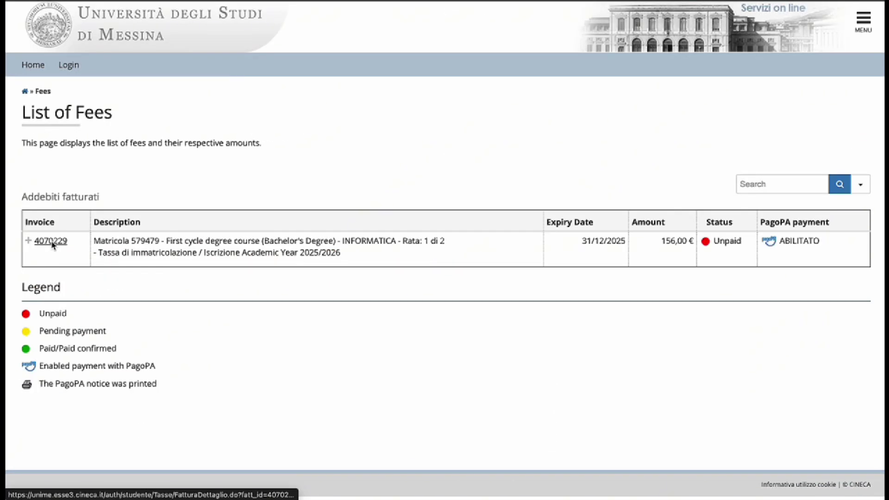
{"action": "left_click", "coordinate": [52, 243]}
{"action": "scroll", "coordinate": [707, 412], "scroll_direction": "down", "scroll_amount": 1}
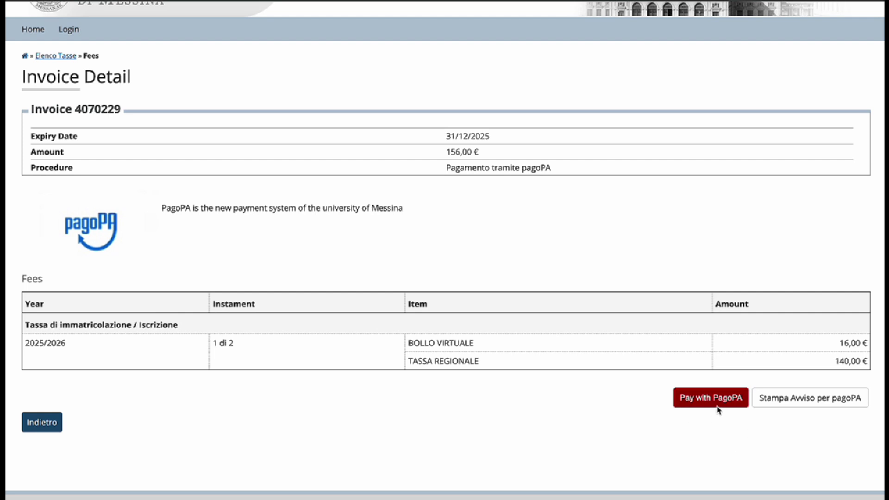